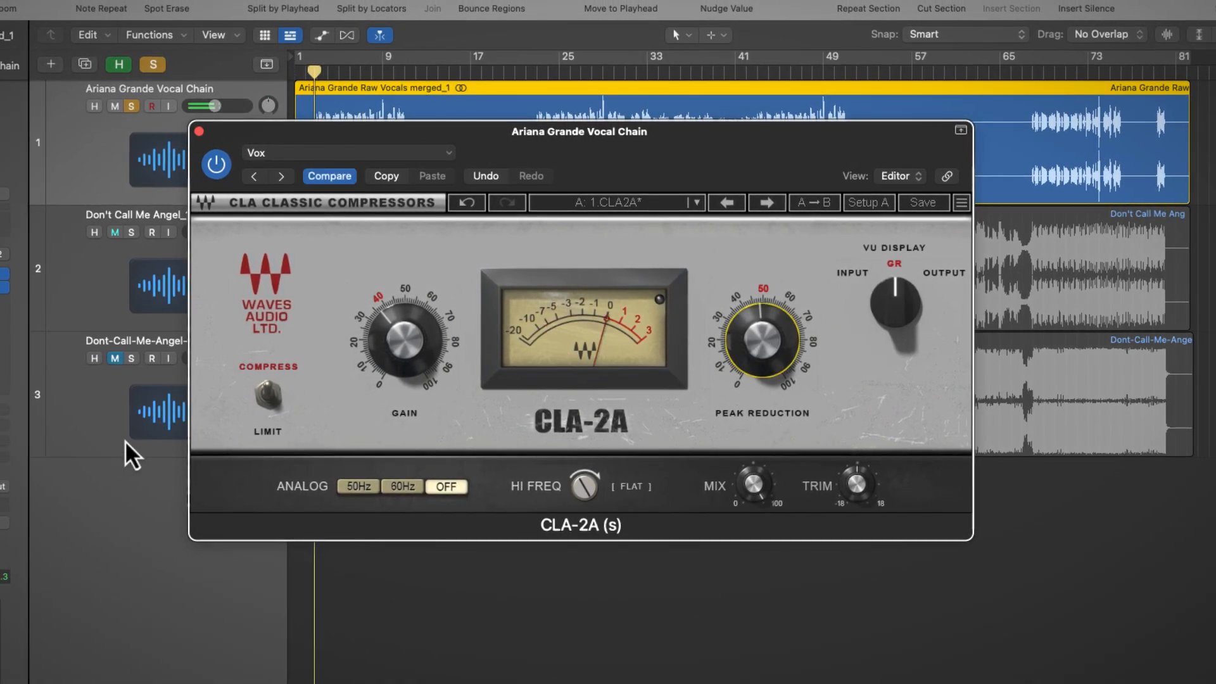
Adjust the Peak Reduction of the CLA-2A compressor on the vocal track to about 49.
mouse_move(749, 352)
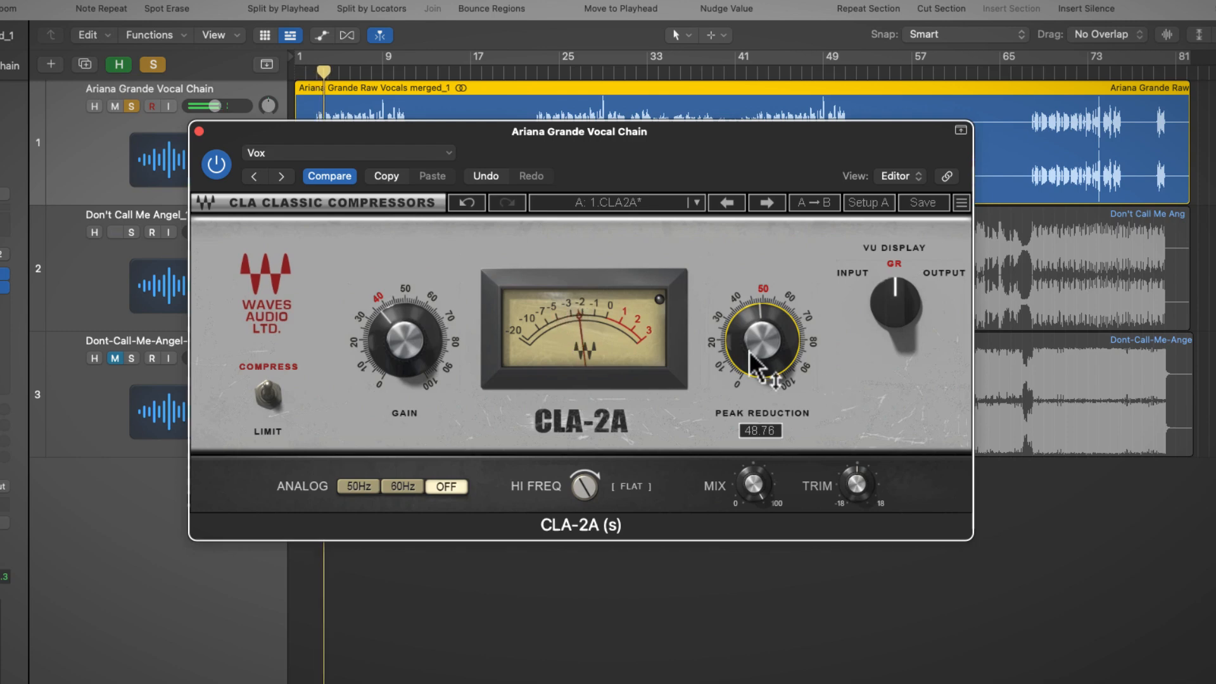
left_click_drag(749, 357, 749, 348)
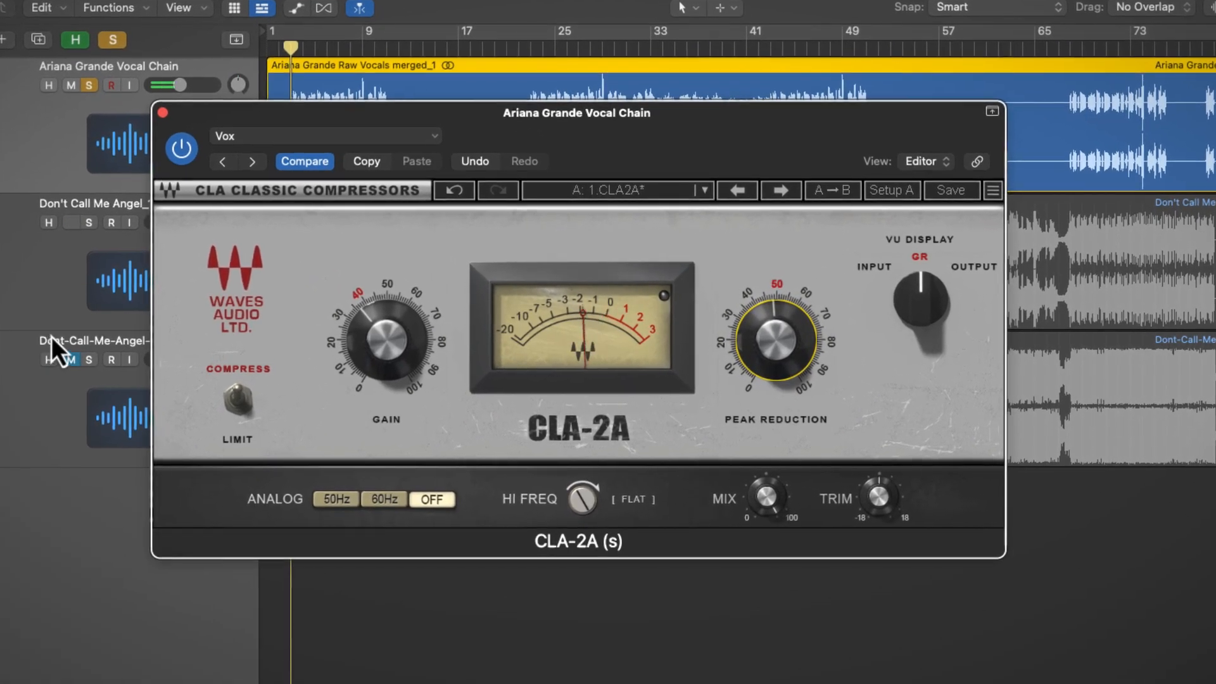
left_click(60, 257)
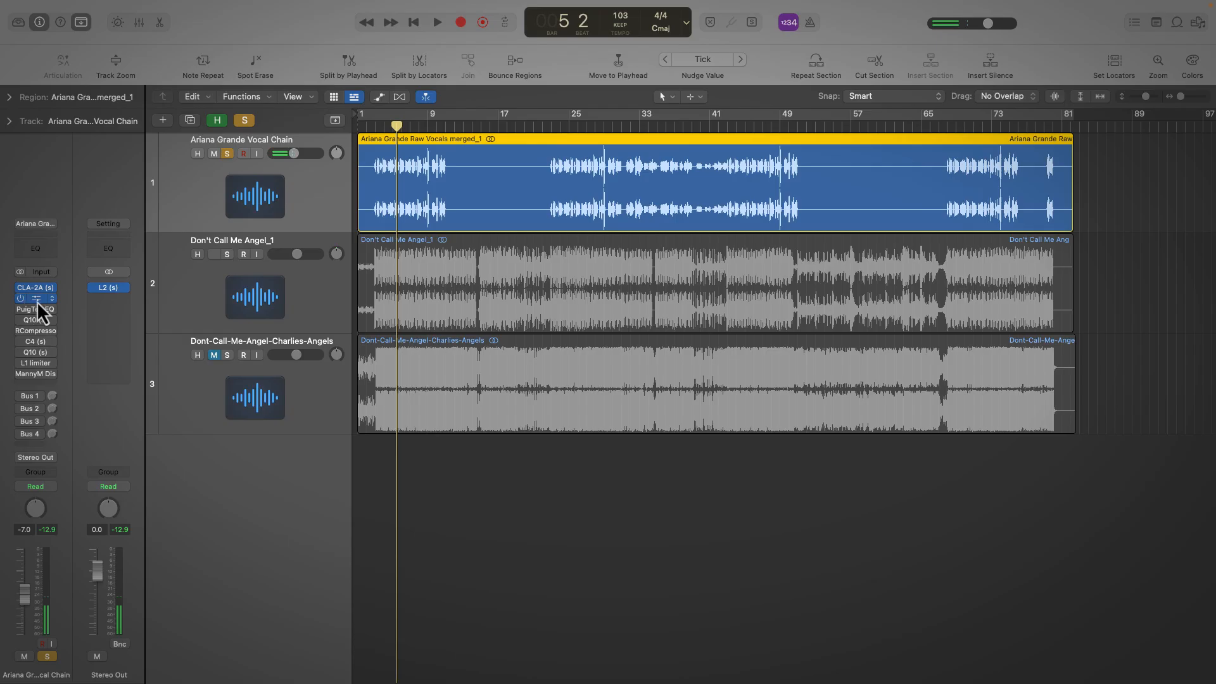
Enable the PuigTec MEQ5 on the vocal track, set its 500 Hz peak to 2, and adjust the 300 Hz dip amount.
left_click(38, 303)
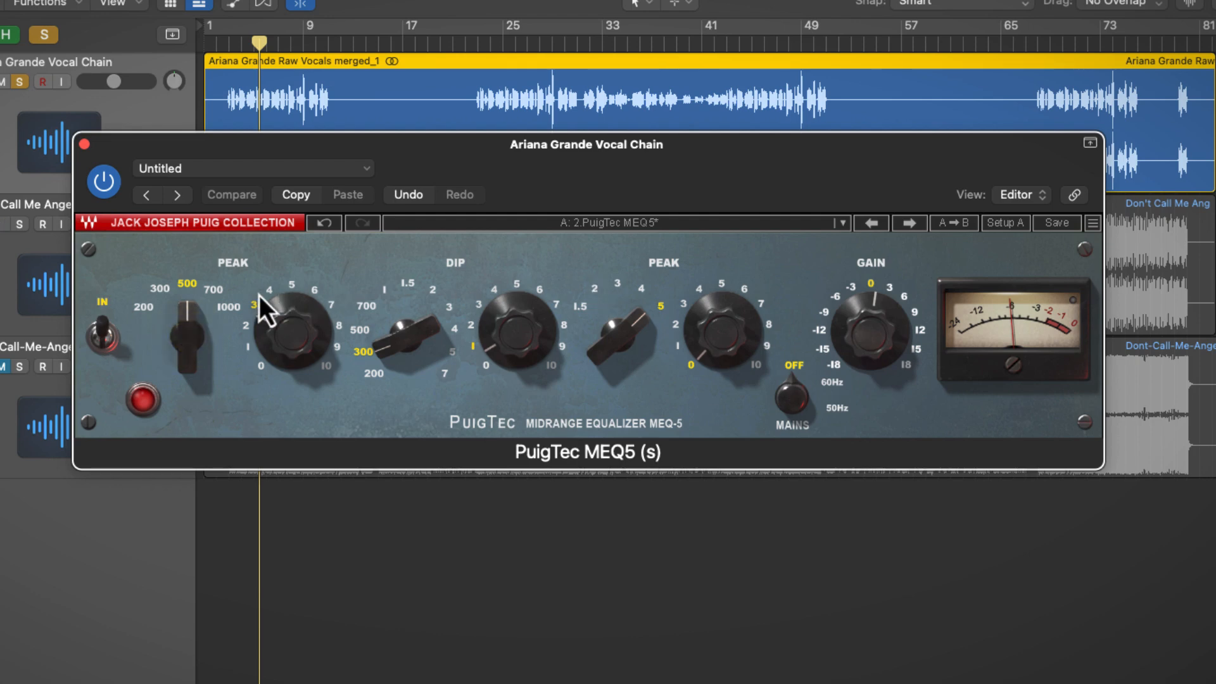
mouse_move(189, 315)
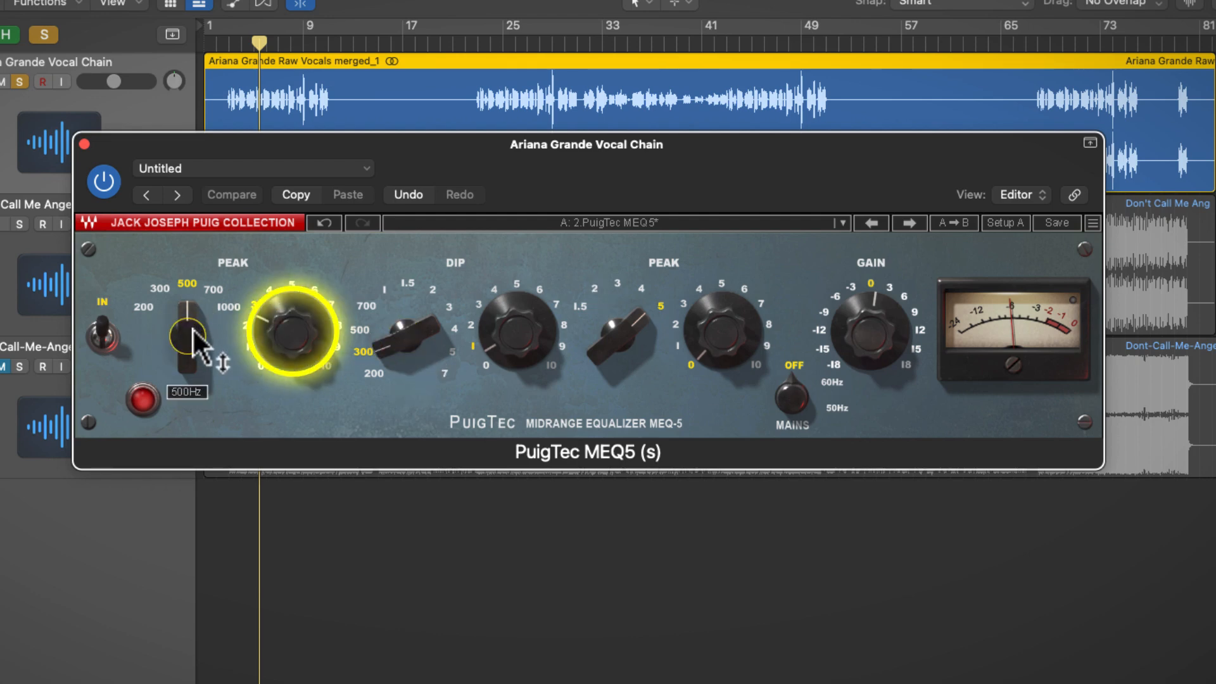
mouse_move(278, 334)
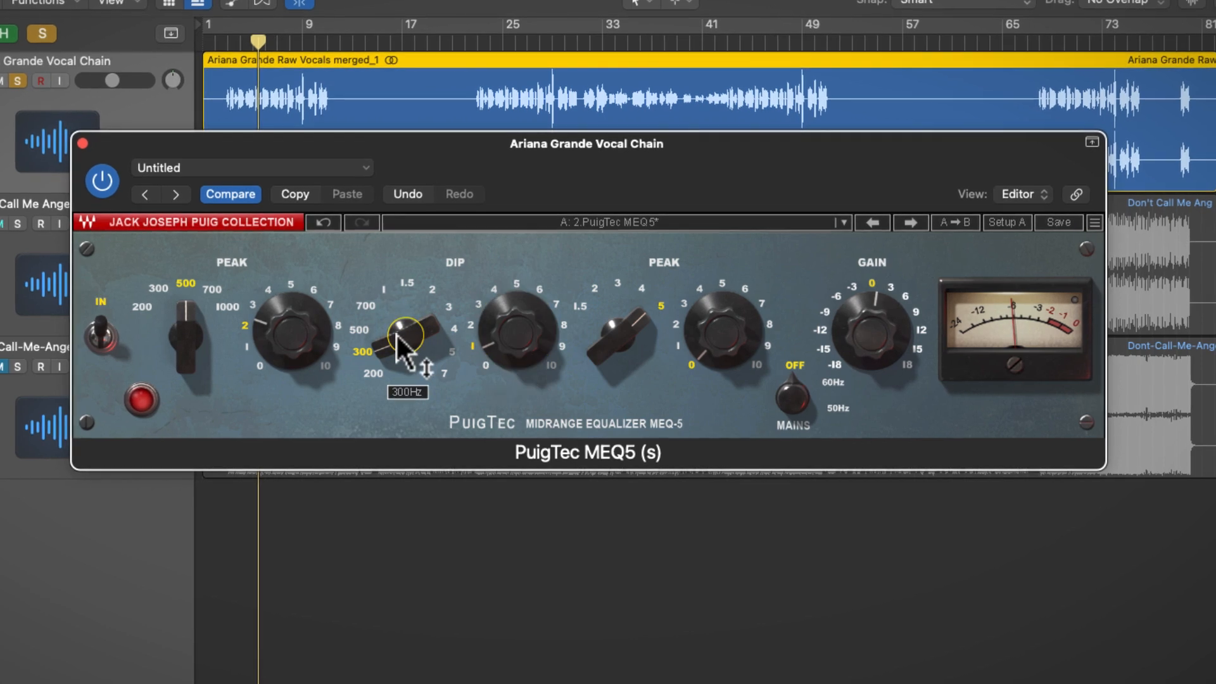
left_click_drag(507, 353, 517, 311)
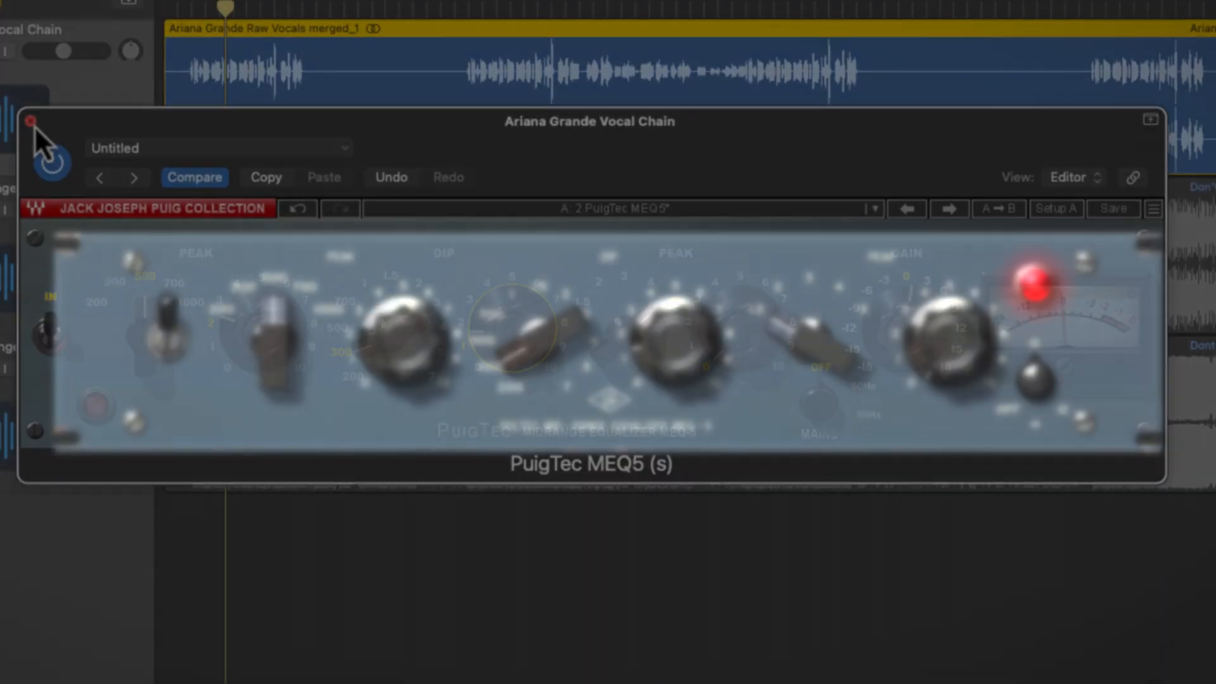
left_click(33, 123)
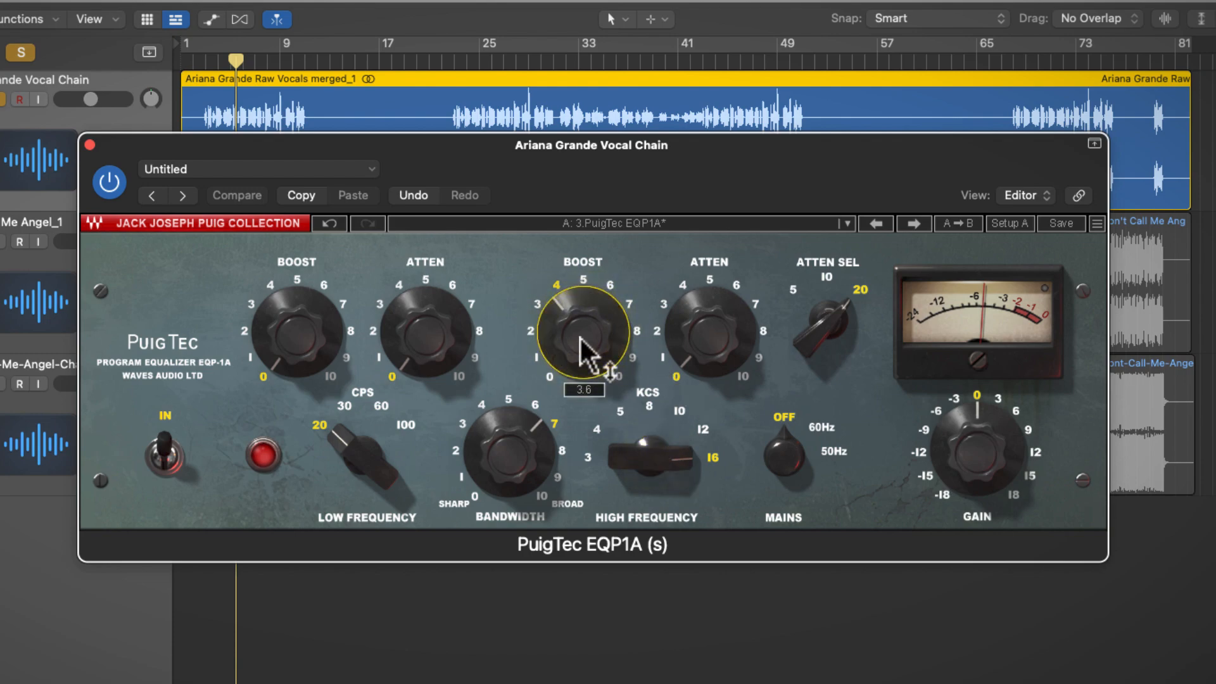
Set the PuigTec EQP1A's high-frequency boost to 3 and close the plug-in.
left_click_drag(577, 336, 576, 388)
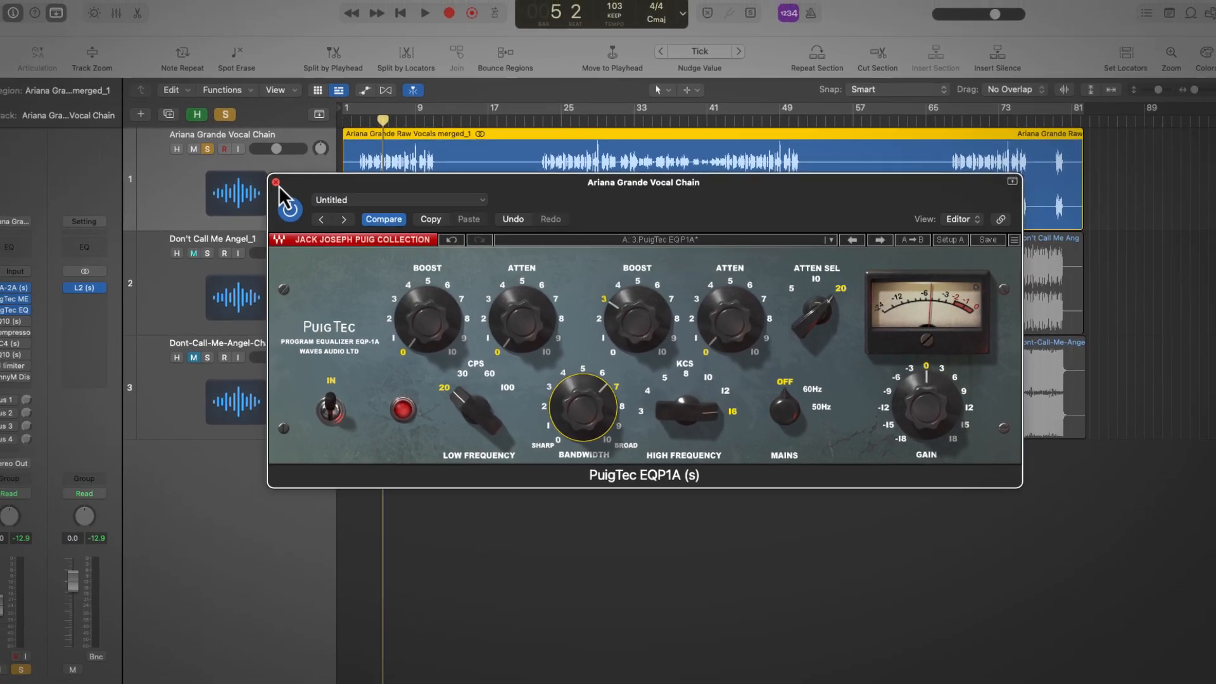
left_click(286, 184)
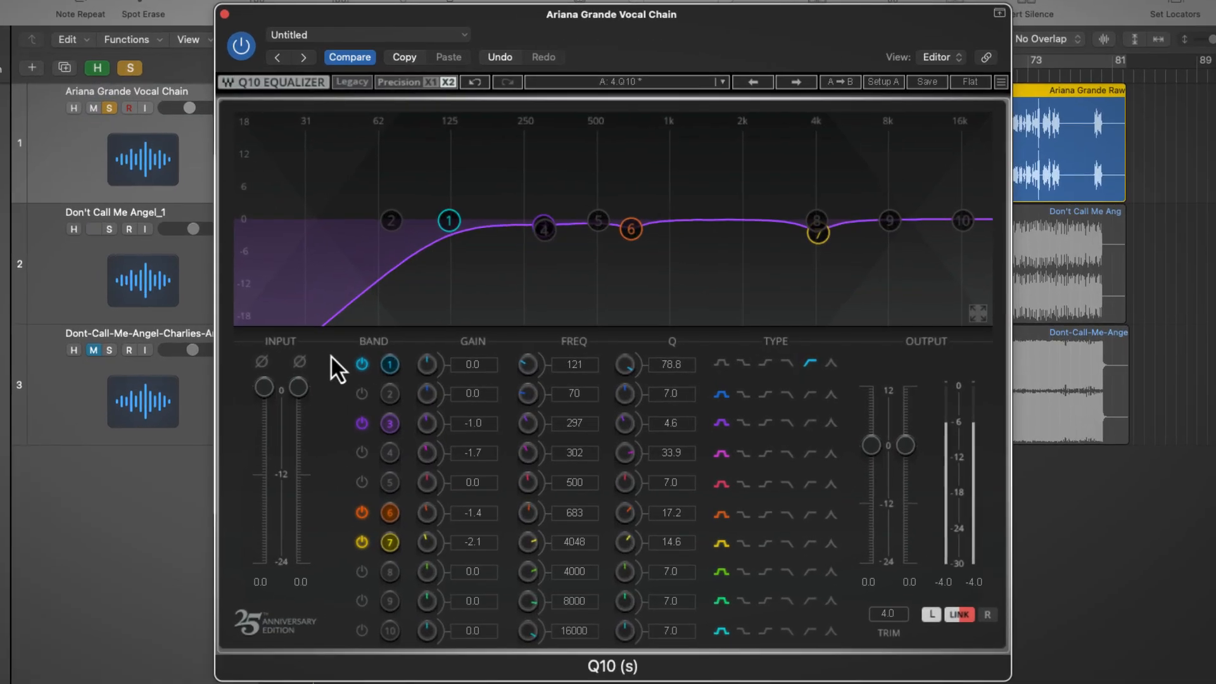
Toggle bands 1, 3, 6 and 7 of the first Q10 equalizer to check each cut, leaving them all on.
left_click(362, 365)
left_click(362, 366)
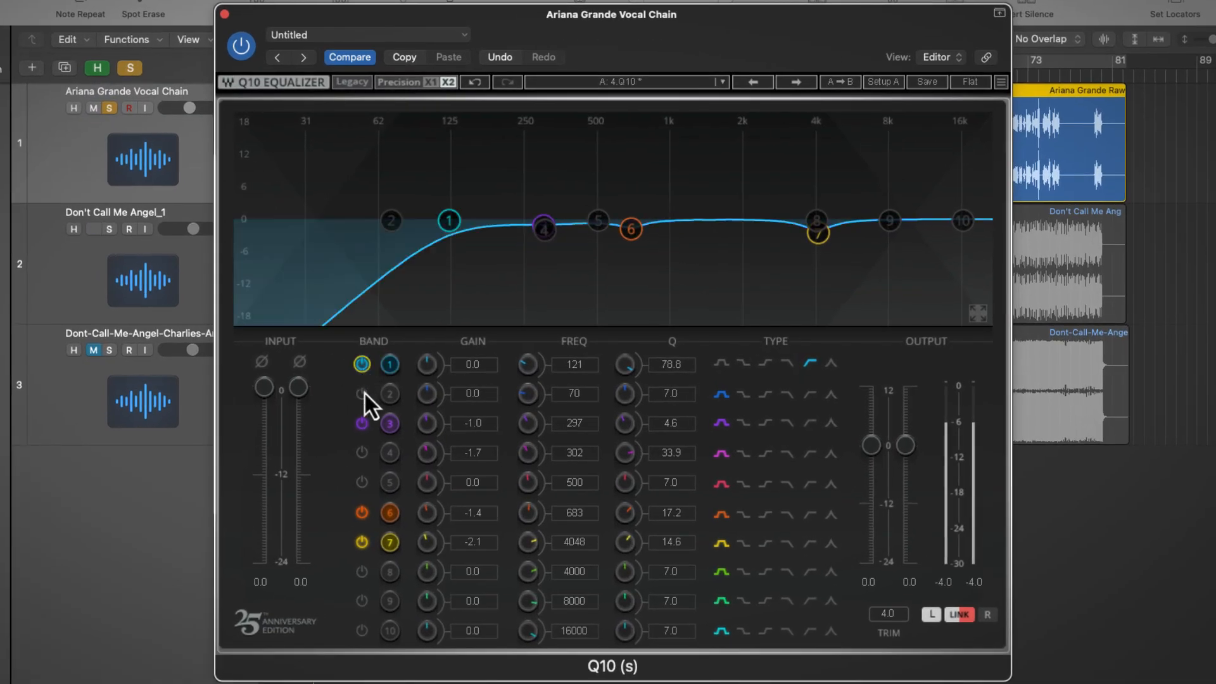
left_click(362, 427)
left_click(362, 513)
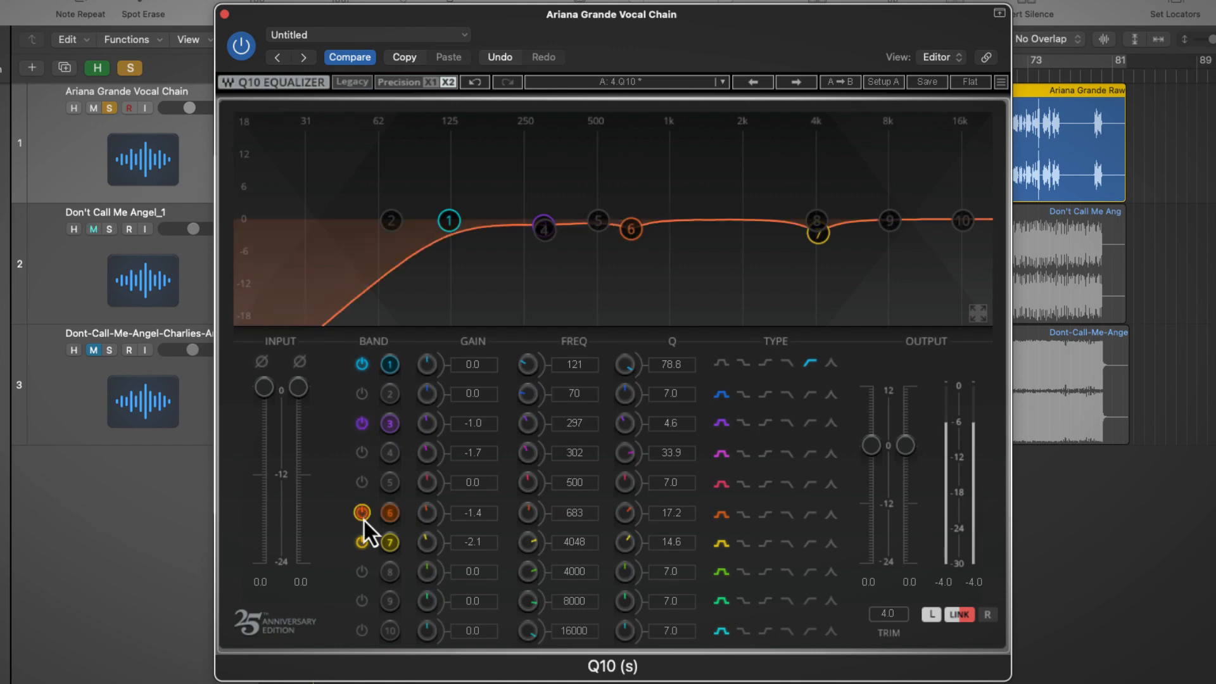
left_click(362, 543)
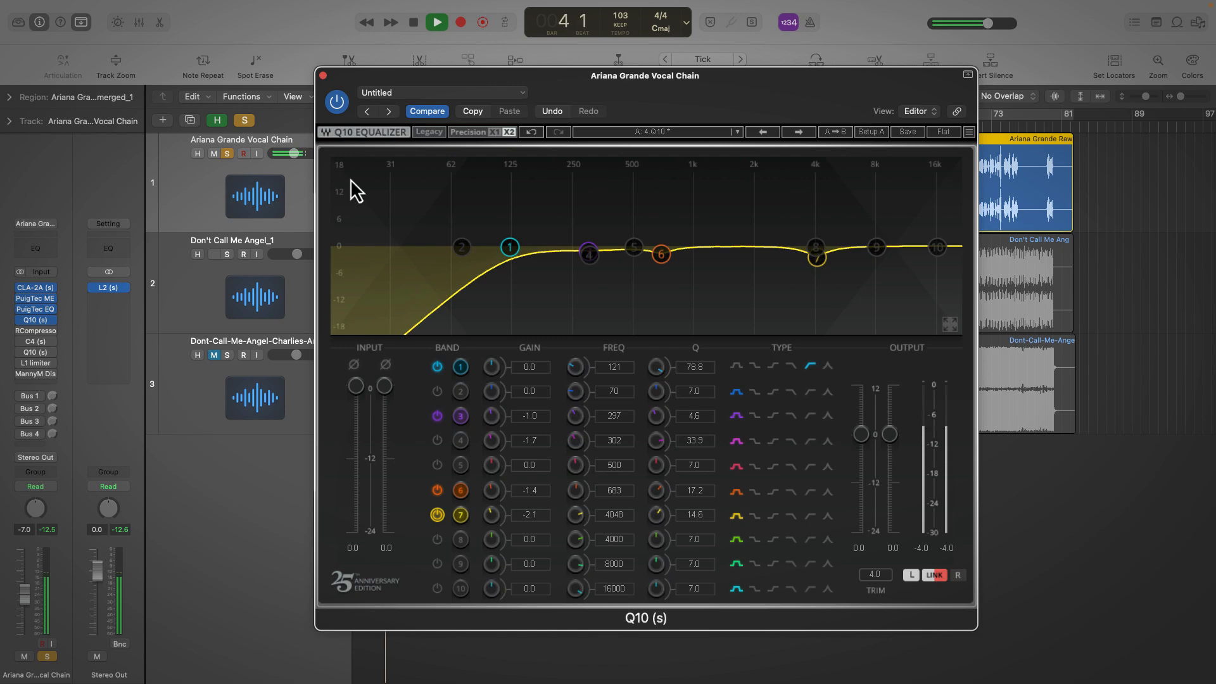
Compare the vocal with the first Q10 equalizer bypassed and active during playback.
left_click(344, 109)
left_click(424, 131)
key("space")
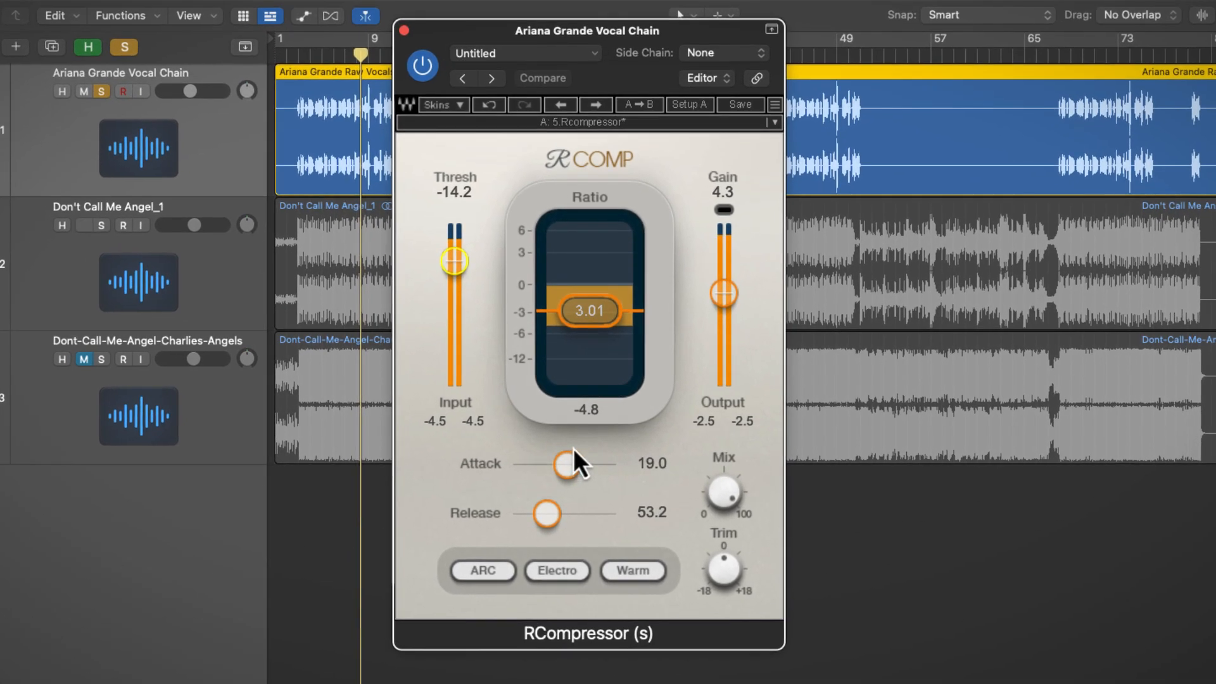
Stop the playback and examine the release and ratio controls of the RCompressor.
key("space")
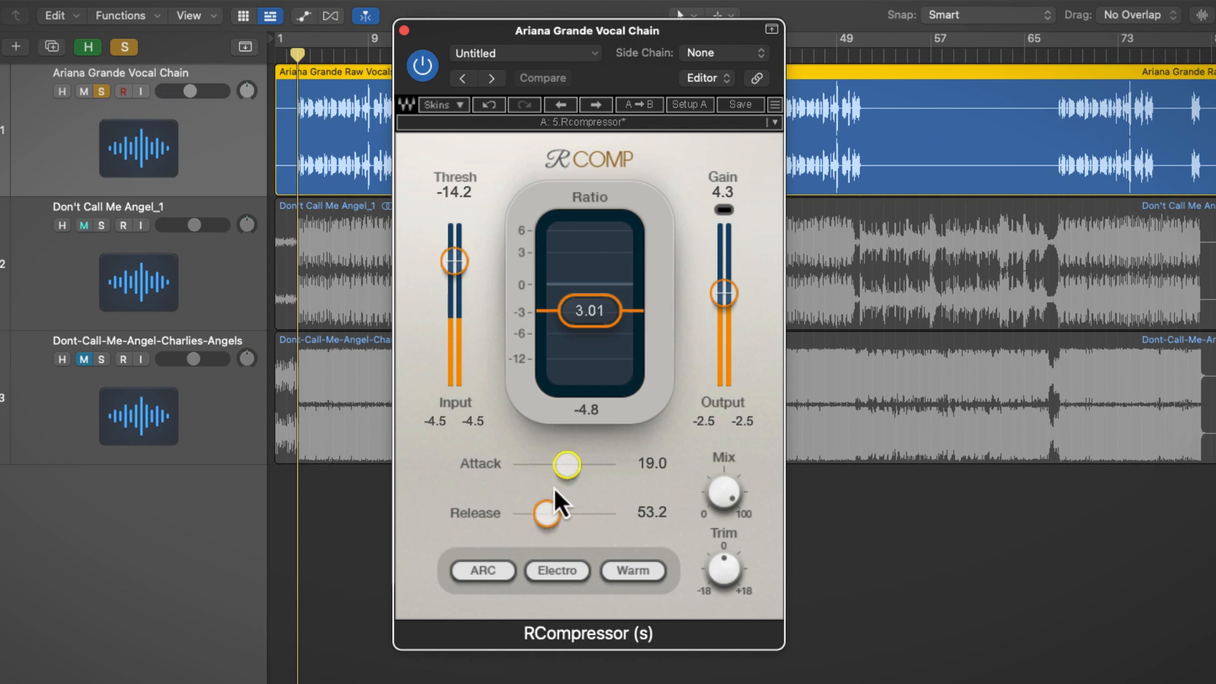
left_click_drag(541, 513, 541, 513)
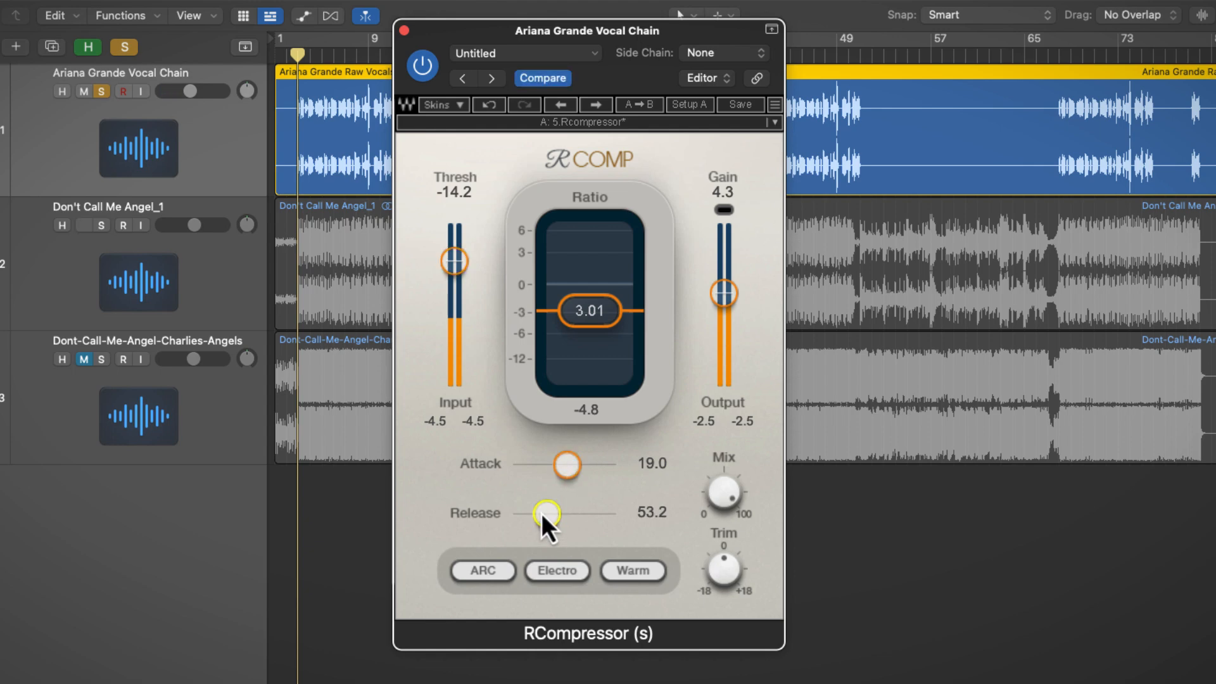
left_click(573, 309)
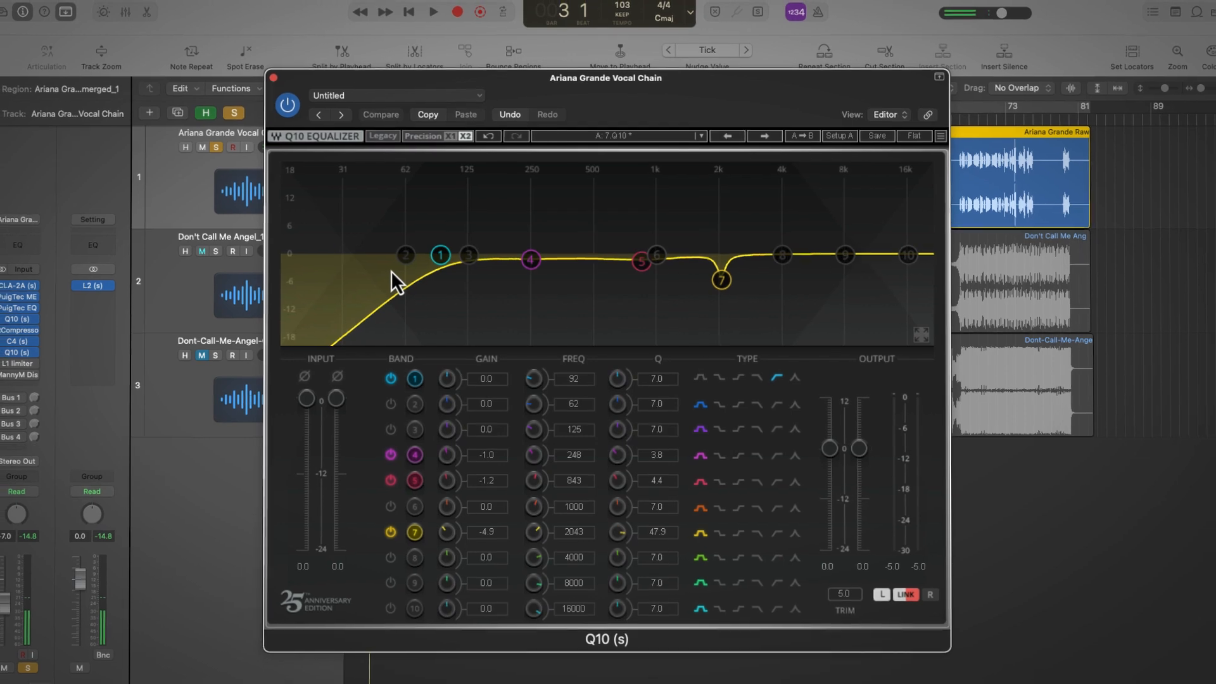
During playback, toggle band 5 of the second Q10 equalizer off and on, and switch band 4 off.
left_click(391, 480)
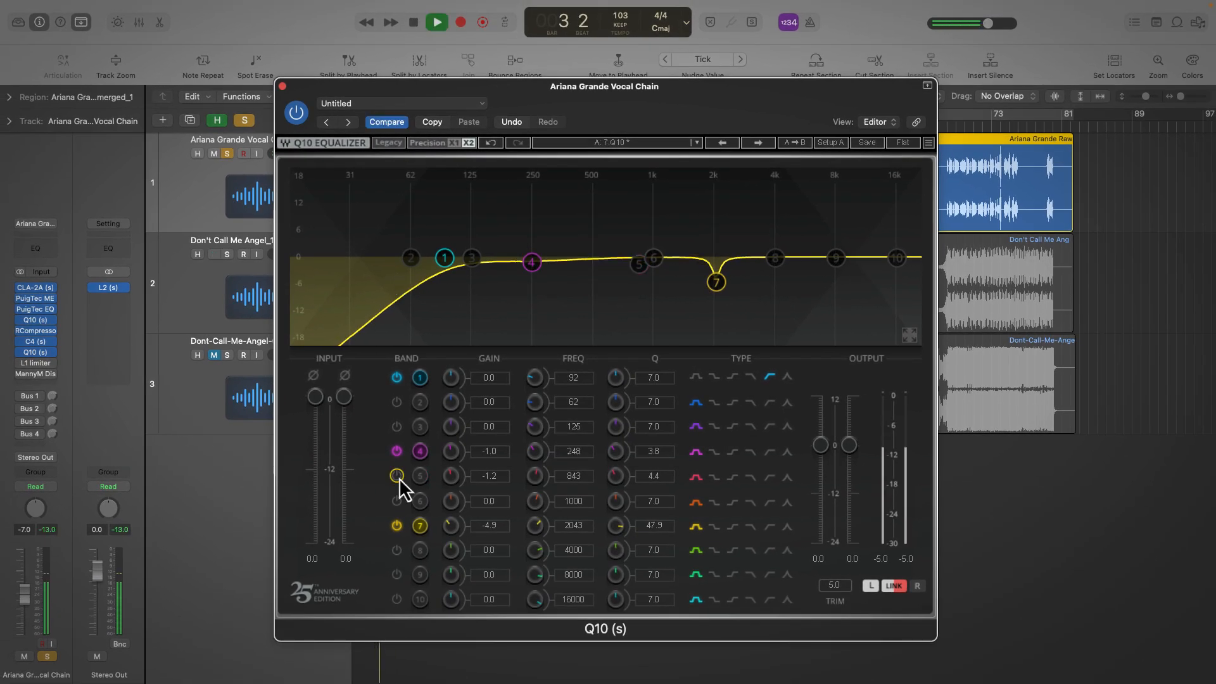
left_click(399, 478)
left_click(399, 453)
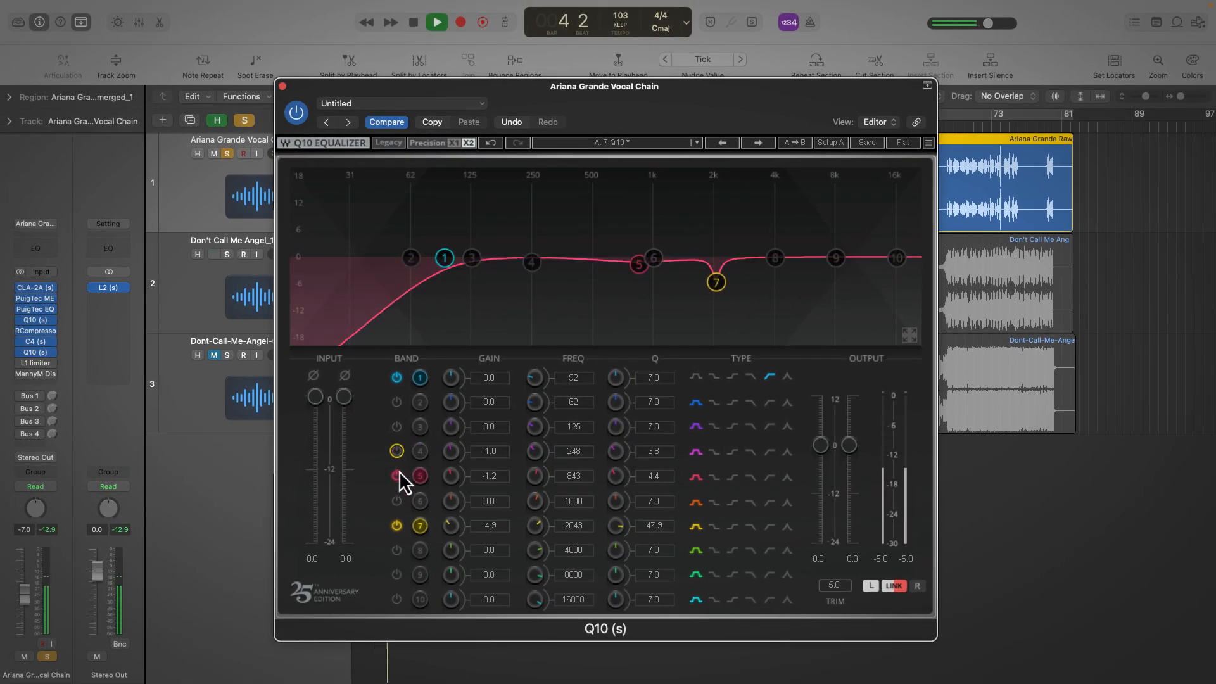
key("space")
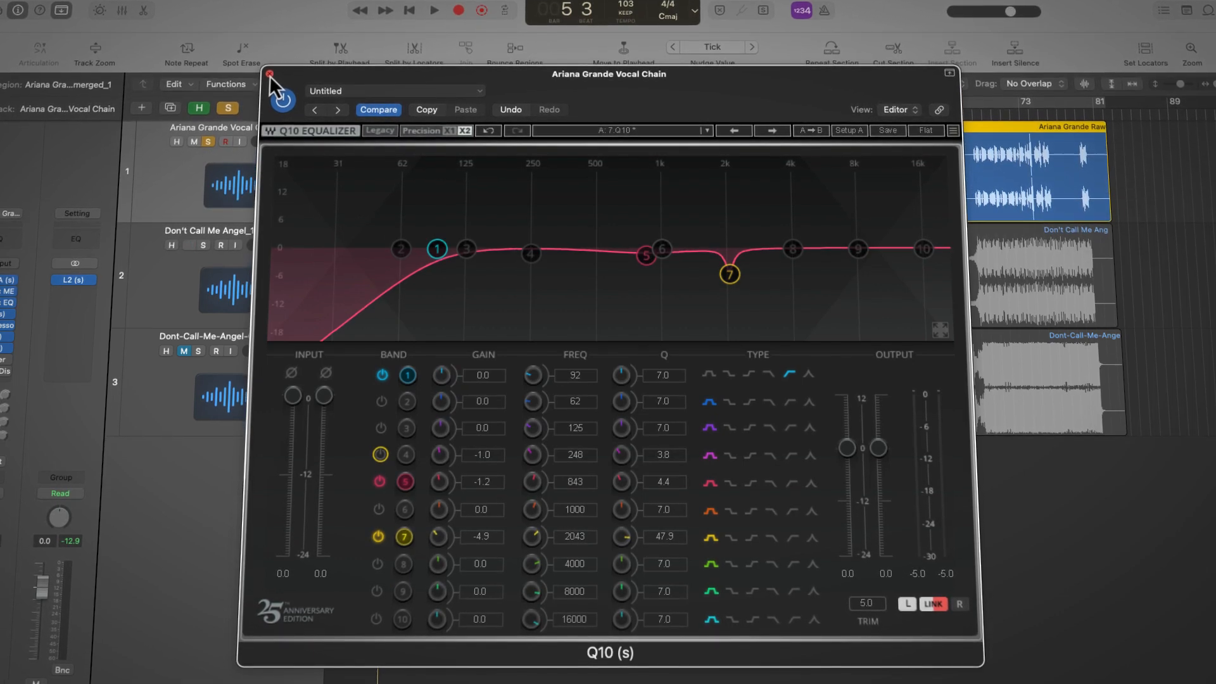
Try a gain of -1.7 on band 5 of the second Q10 equalizer and undo the change.
mouse_move(439, 482)
left_mouse_down()
mouse_move(443, 573)
mouse_move(442, 485)
left_mouse_up()
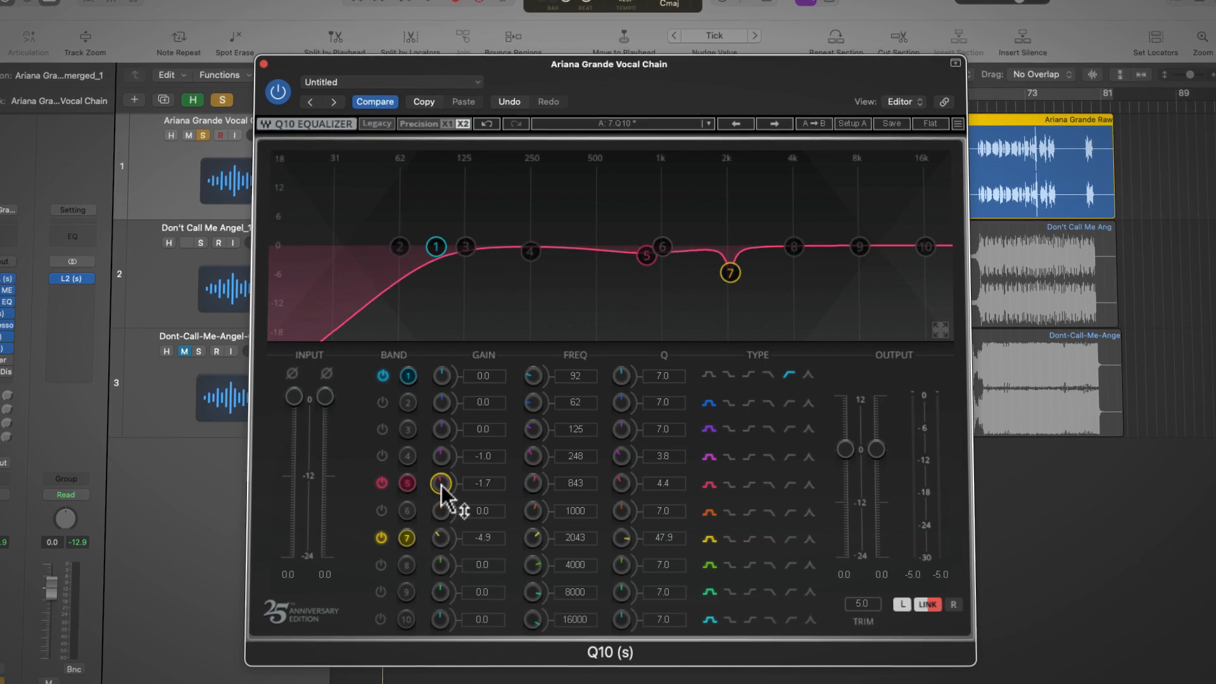
left_click(489, 124)
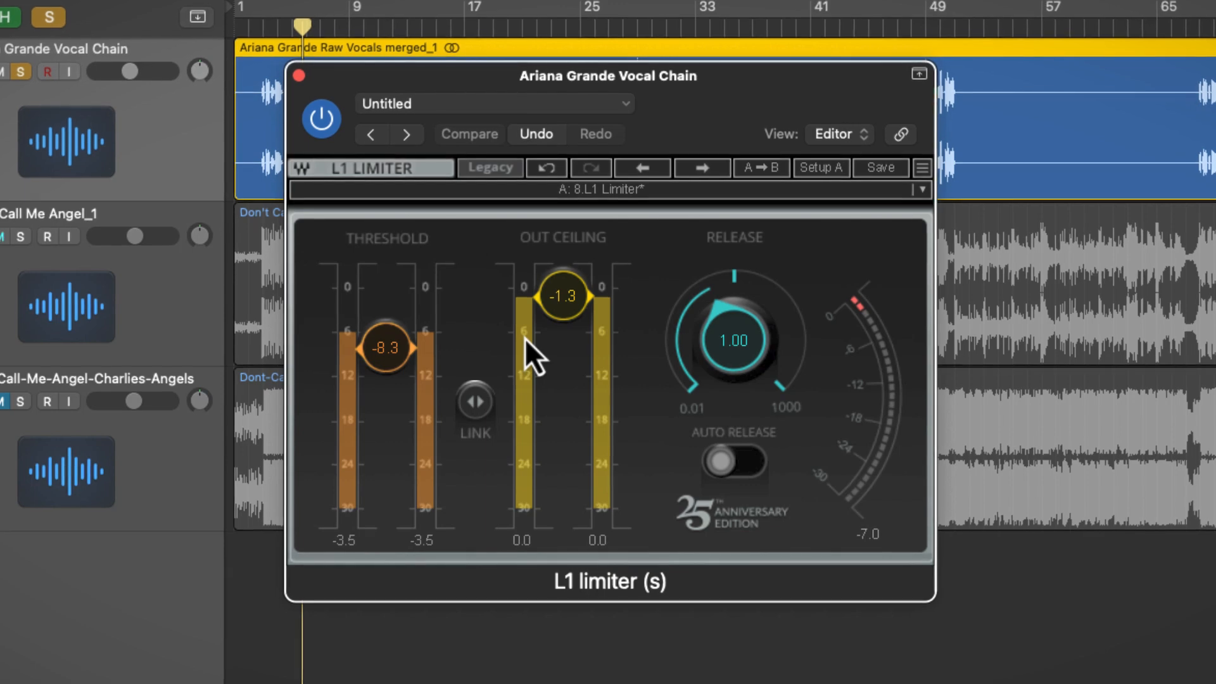
Set the L1 limiter's threshold to -8.2 and its output ceiling to -1.2, and close it.
left_click_drag(475, 401, 457, 447)
left_click_drag(301, 271, 577, 319)
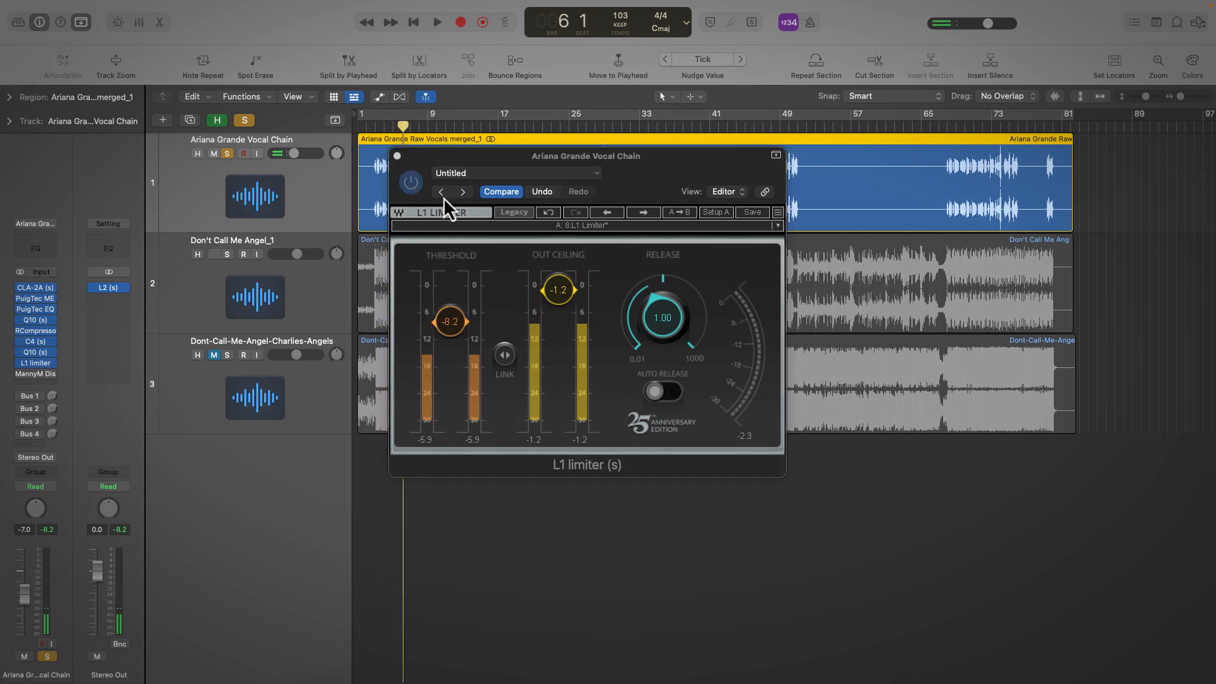
left_click(443, 196)
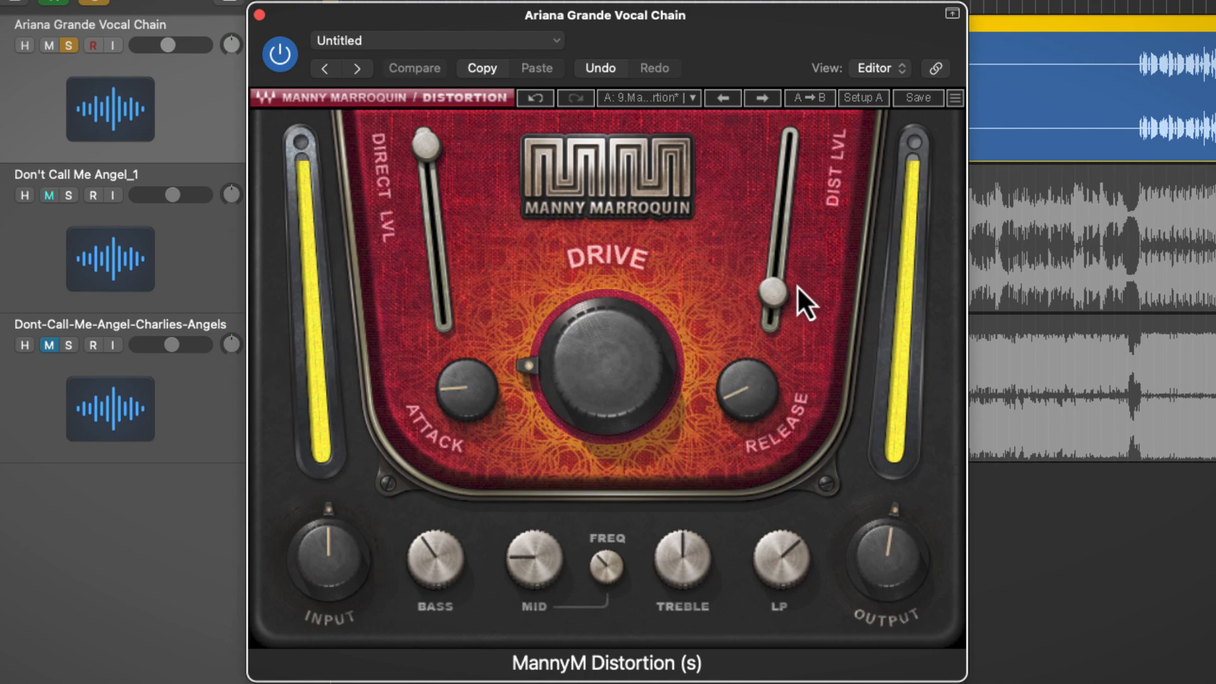
Play the vocal and vary the distortion level of the MannyM Distortion to hear its effect.
mouse_move(780, 297)
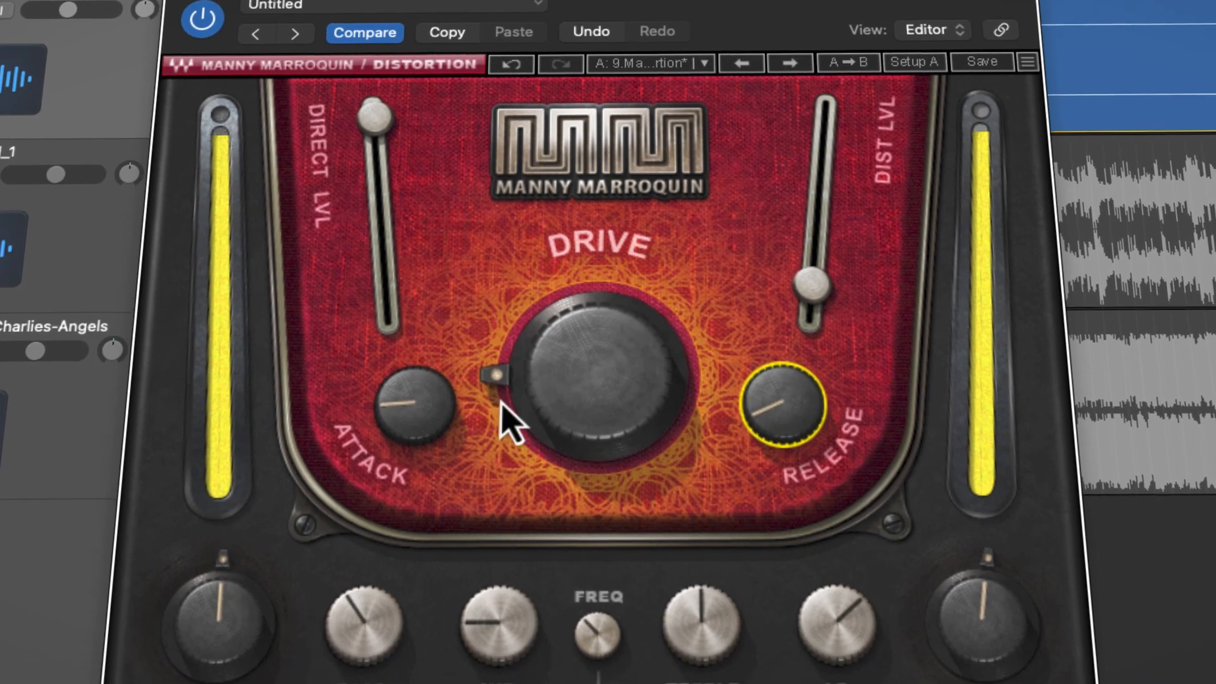
mouse_move(425, 394)
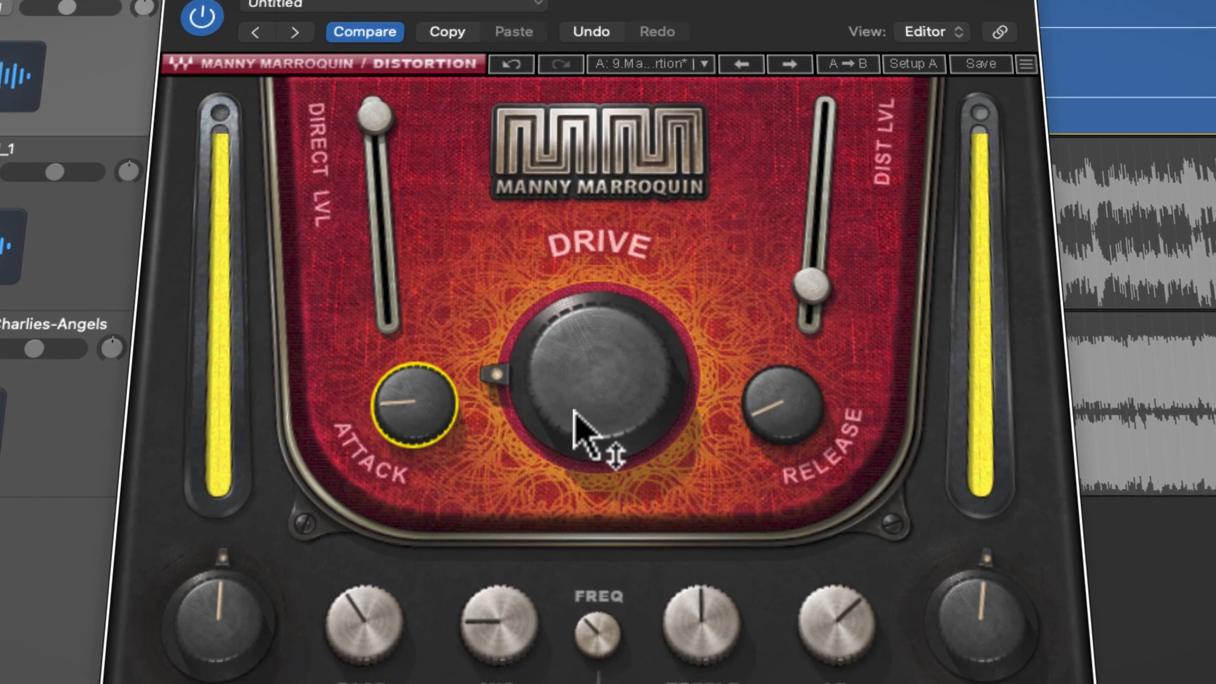
mouse_move(673, 444)
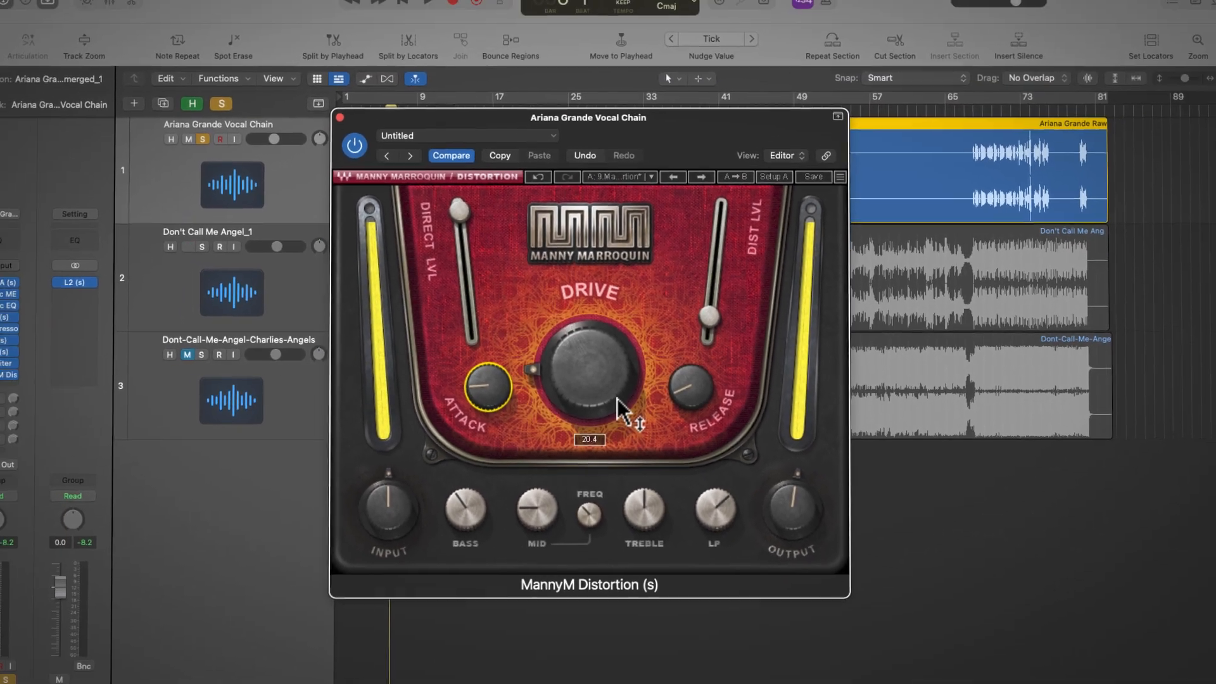
key("space")
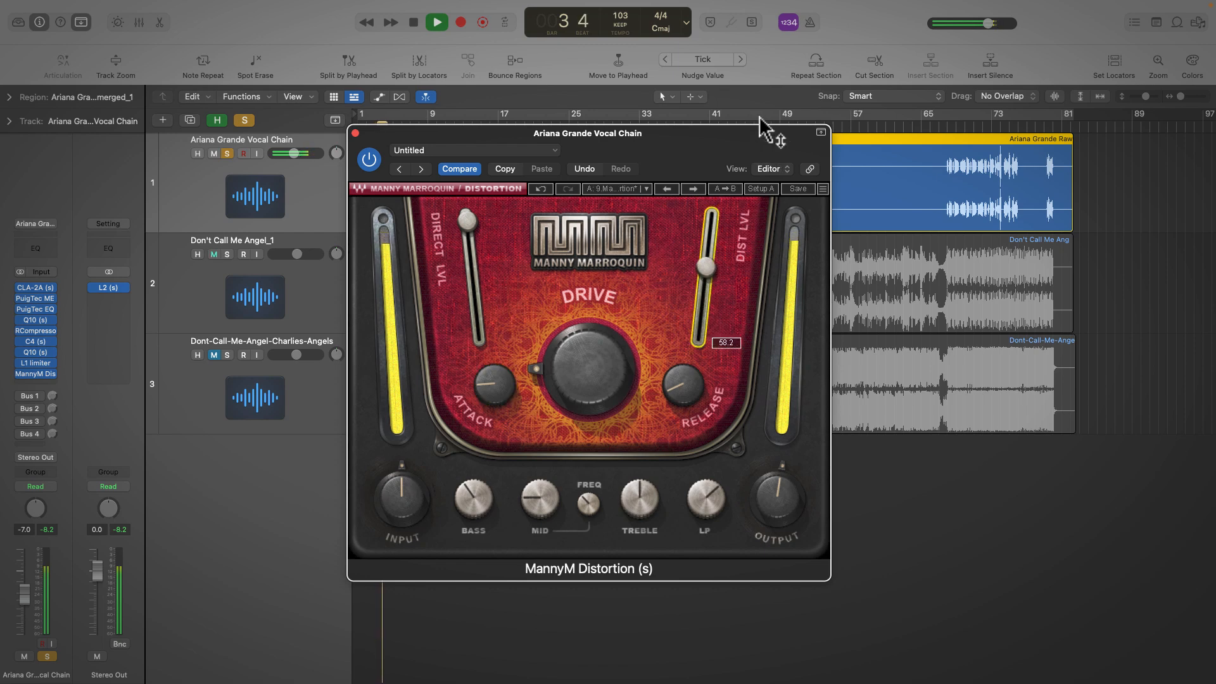
left_click_drag(771, 70, 727, 184)
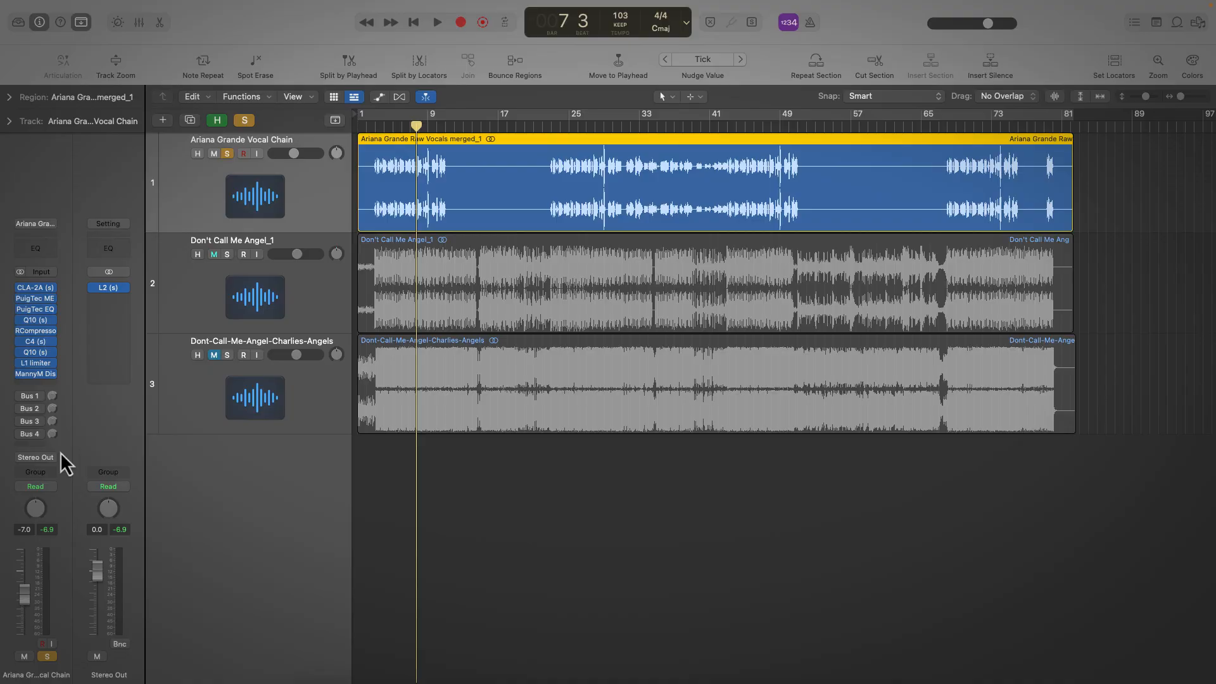
Activate the vocal track's Bus 1 send and set the formant of its Vocal Bender to -3 semitones.
left_click(29, 397)
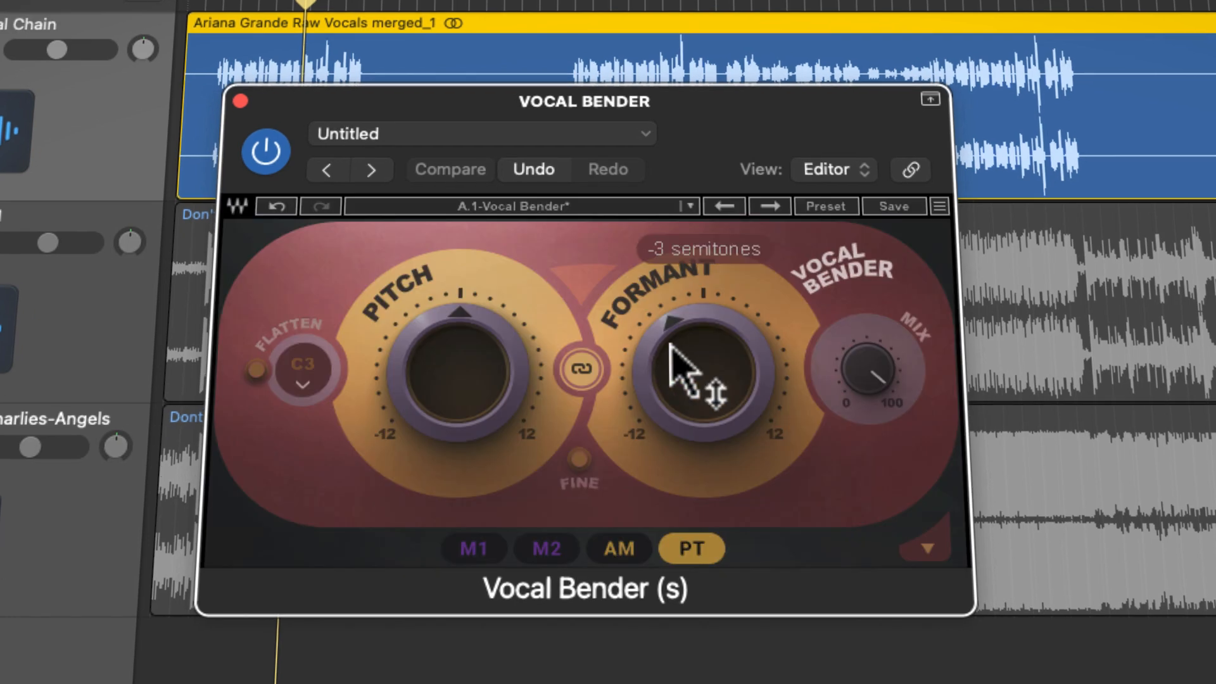
left_click(669, 344)
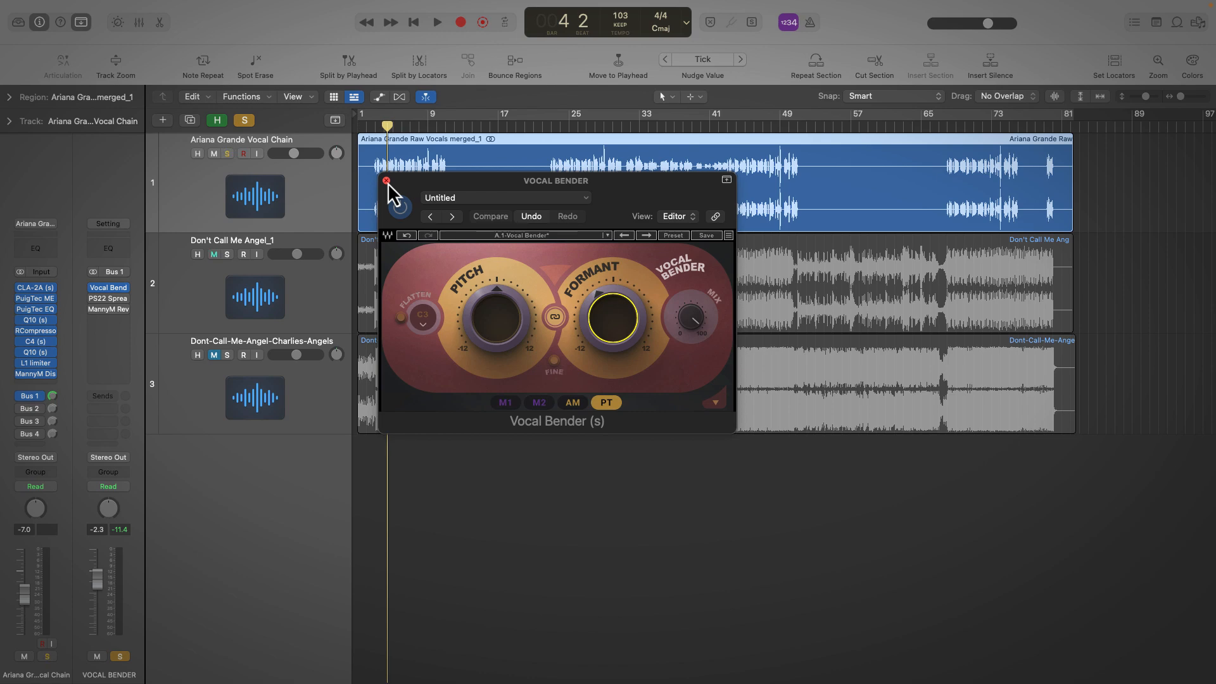
left_click(387, 181)
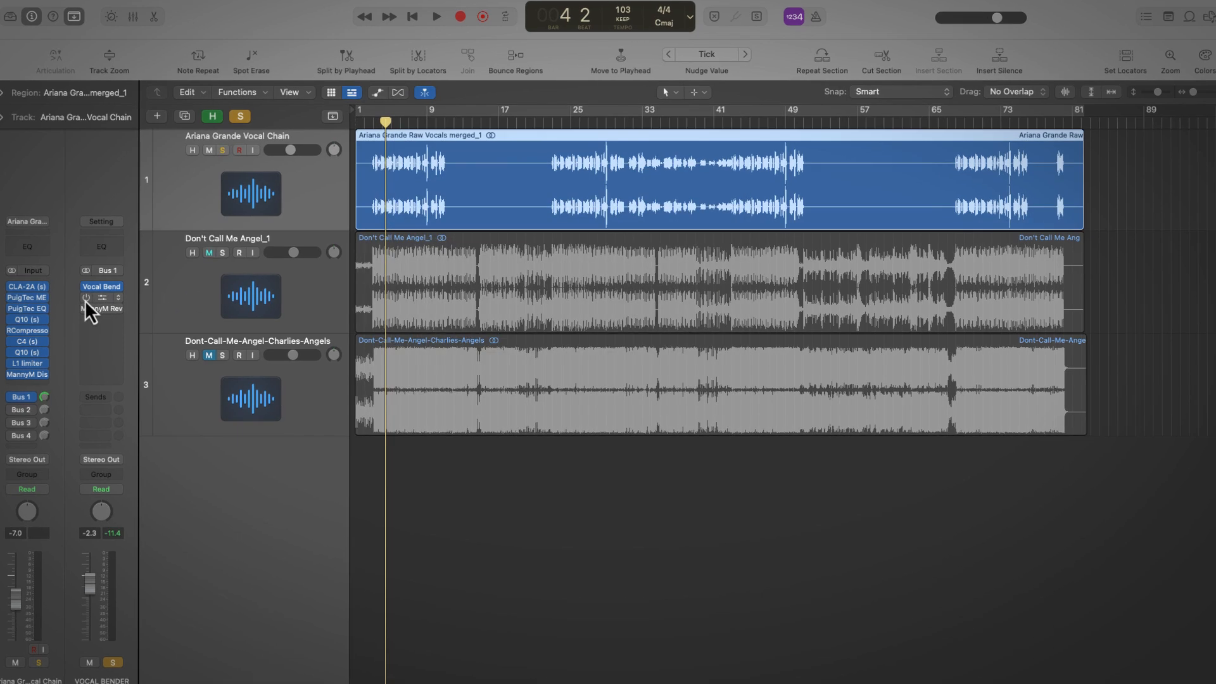
Enable and open the PS22 Spread on the Vocal Bender bus, and audition the widened vocal.
left_click(93, 298)
left_click(109, 298)
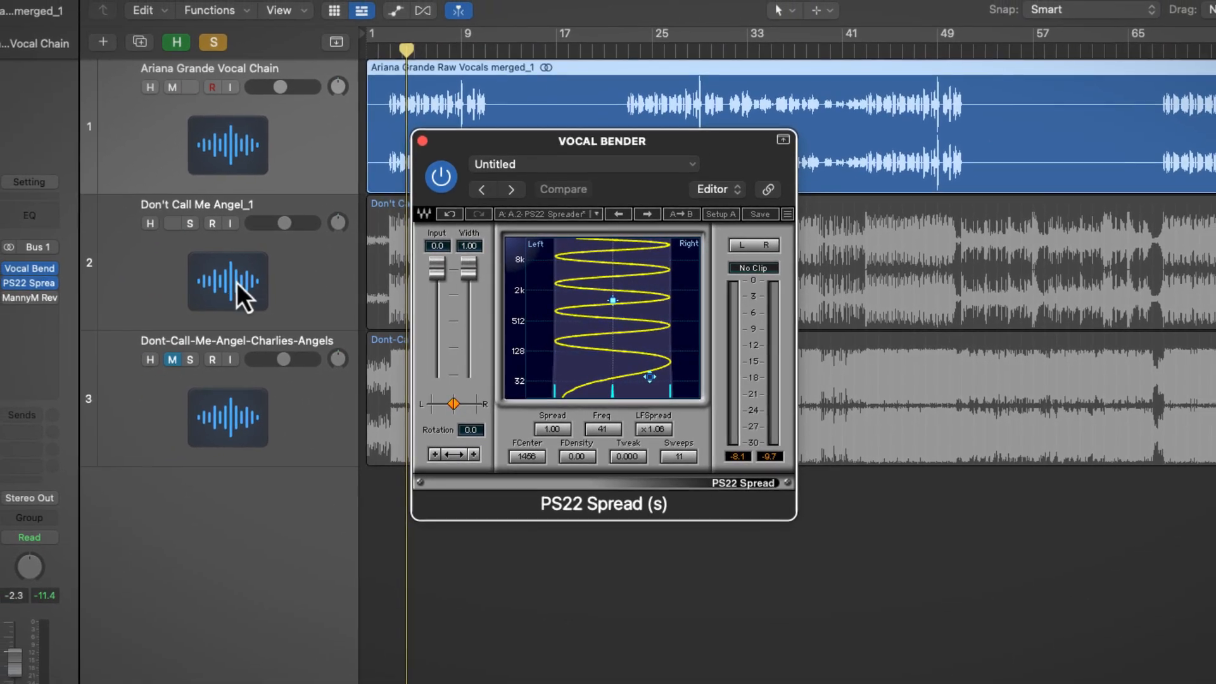
left_click(49, 317)
left_click(472, 368)
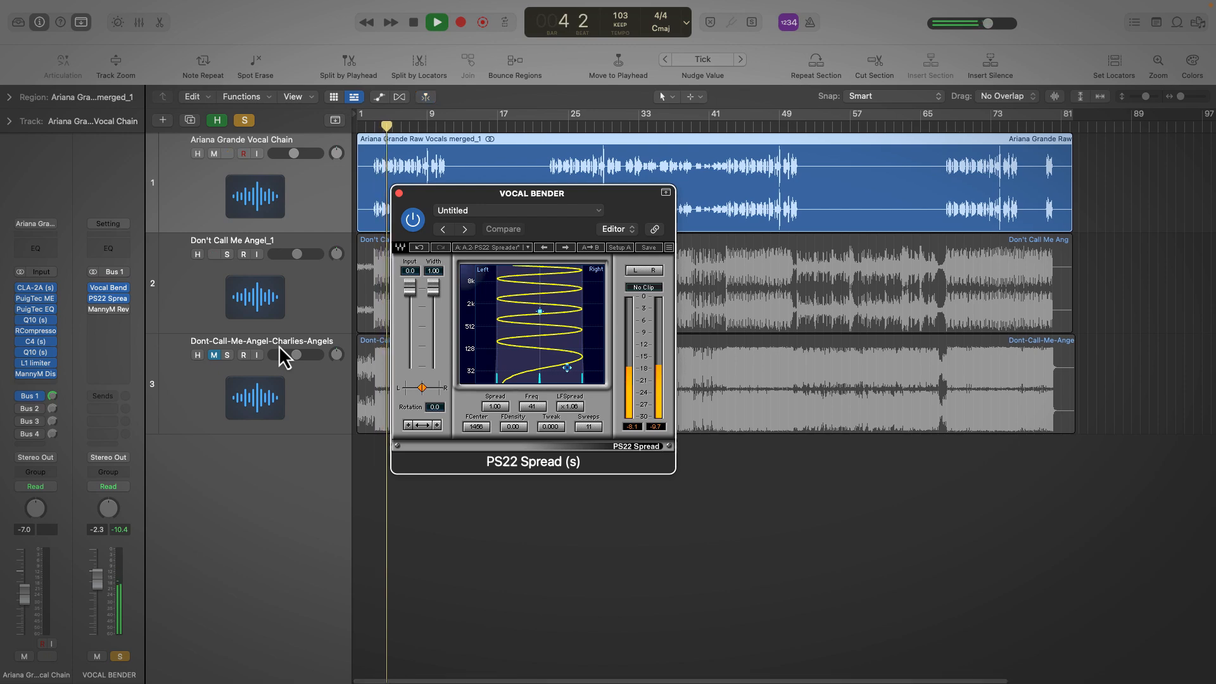
key("space")
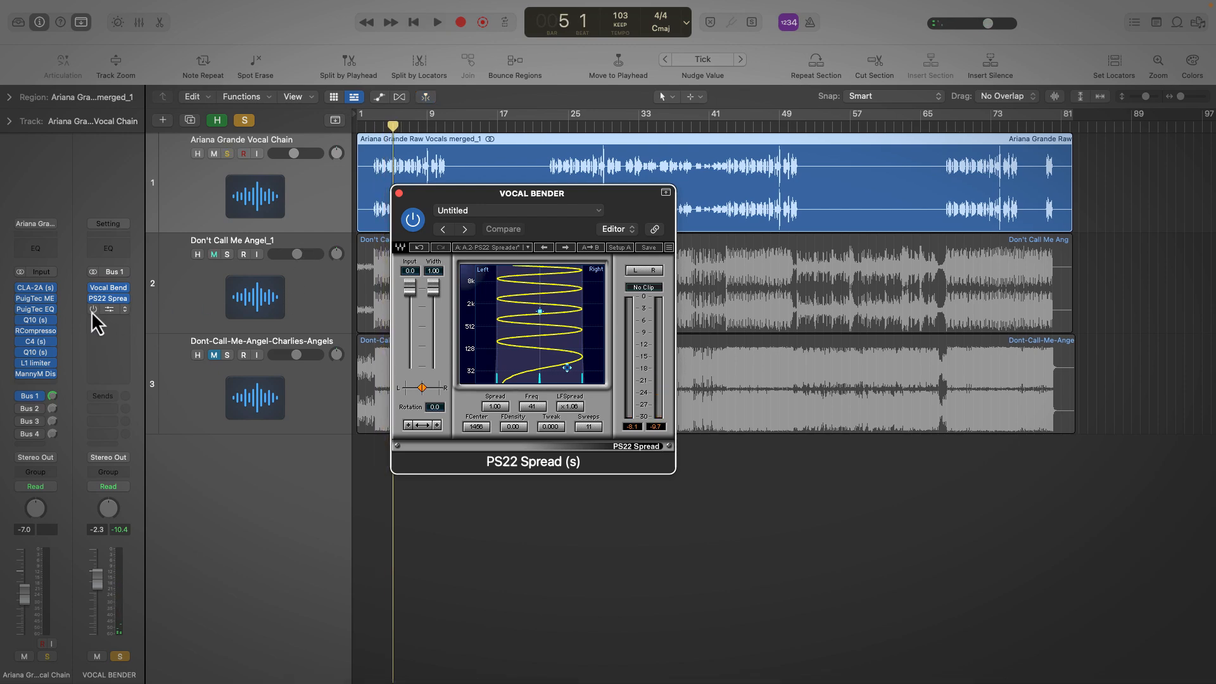
Enable and open the MannyM Reverb on the Vocal Bender bus, and audition it while adjusting the system volume.
left_click(109, 310)
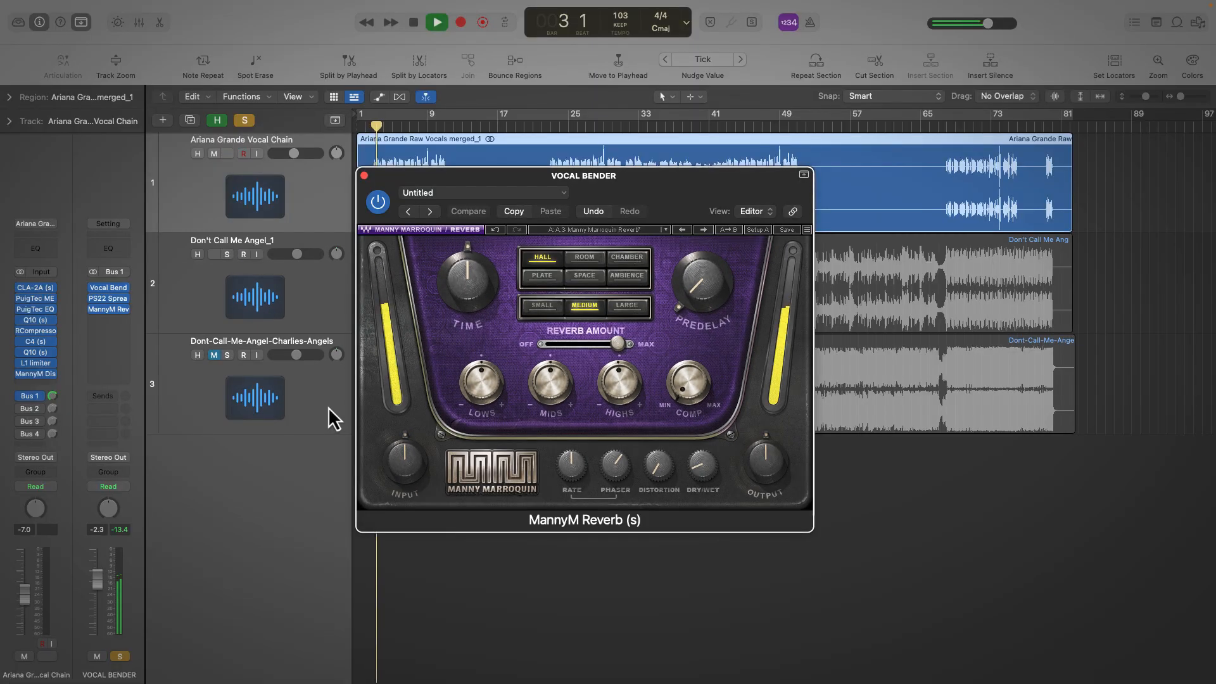
key("XF86AudioRaiseVolume")
key("XF86AudioRaiseVolume")
key("XF86AudioRaiseVolume")
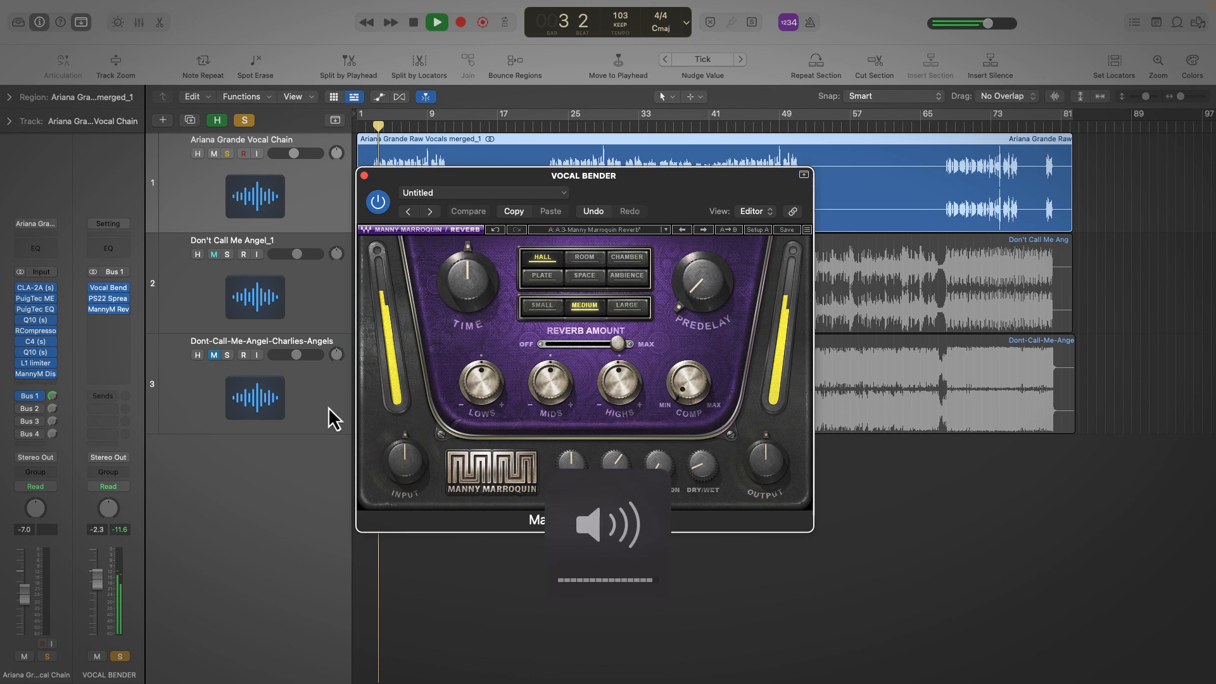
key("XF86AudioLowerVolume")
key("XF86AudioLowerVolume")
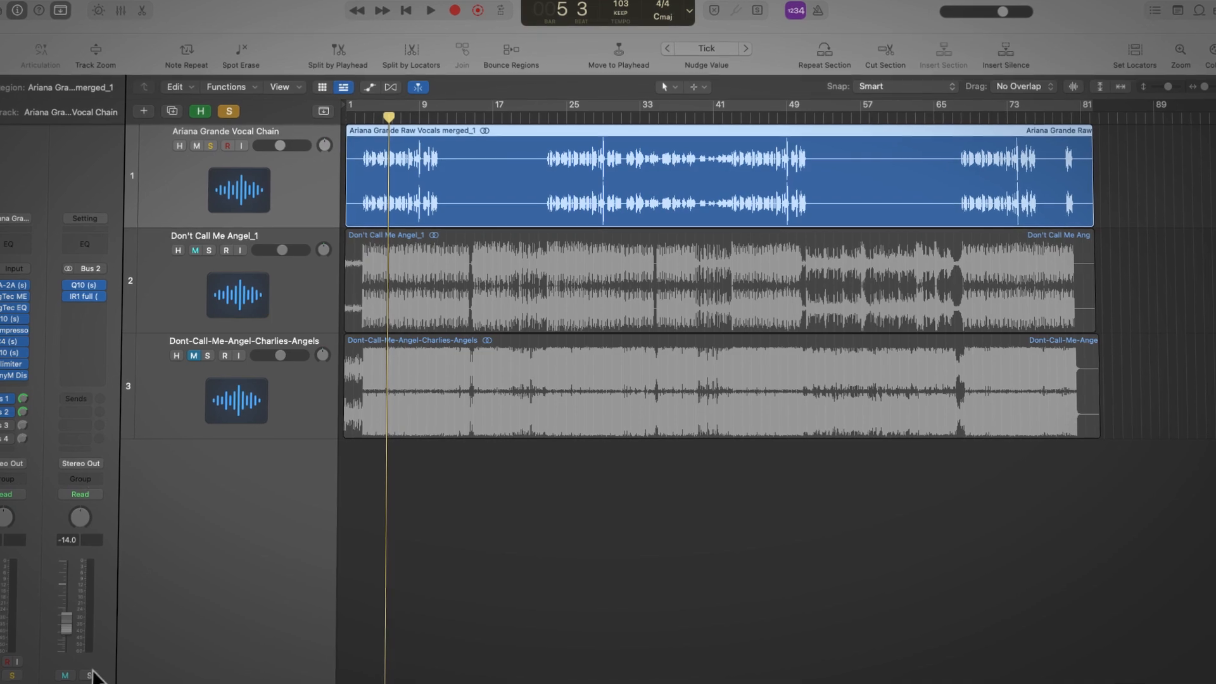
Reset the Chamber Reverb bus fader to 0.0 and open its IR1 reverb with the plug-in display enlarged to 125%.
left_click(60, 629, "alt")
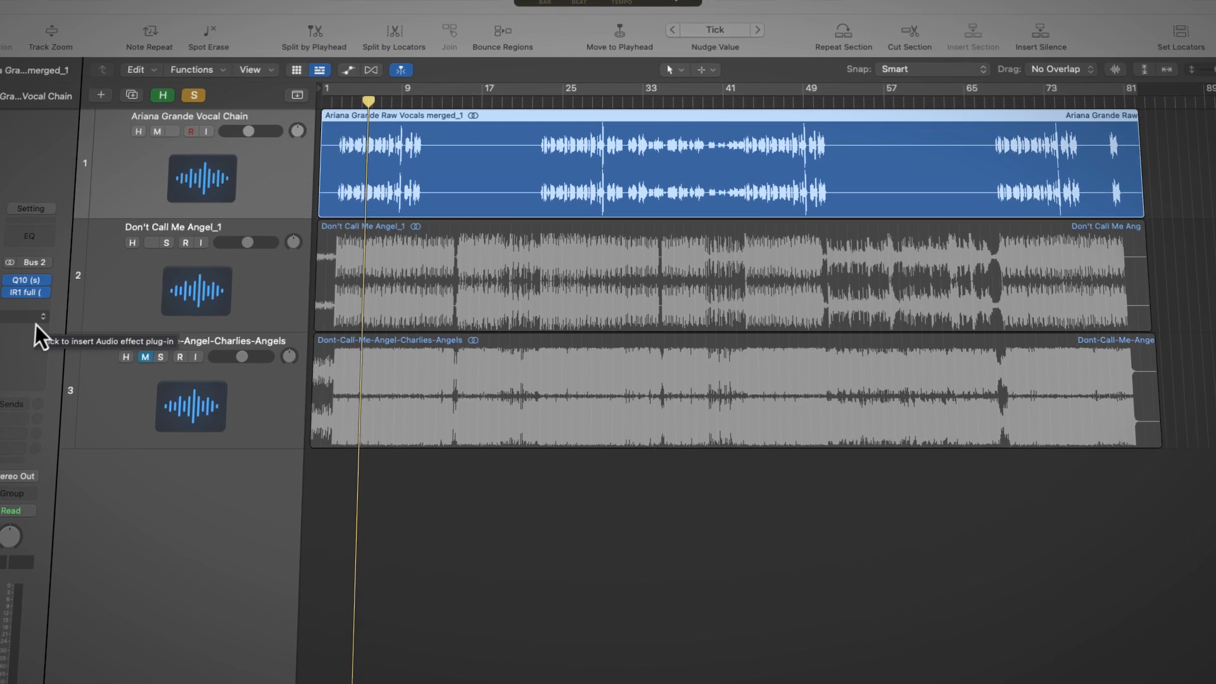
left_click(14, 292)
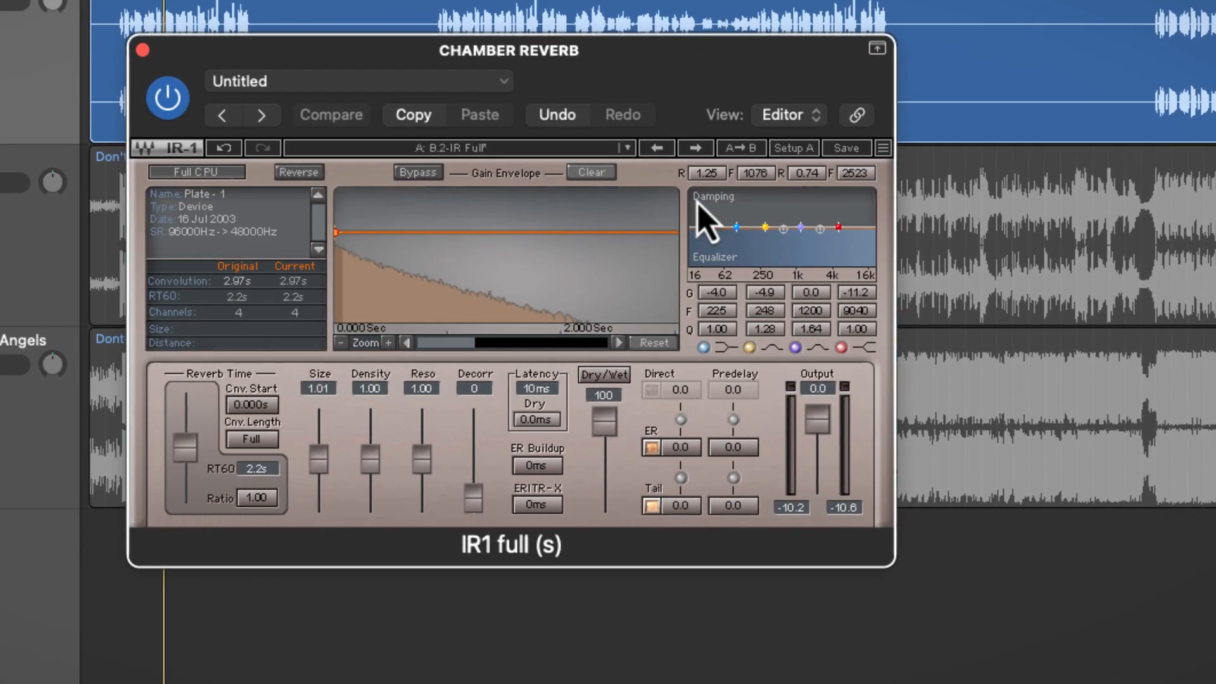
left_click(882, 147)
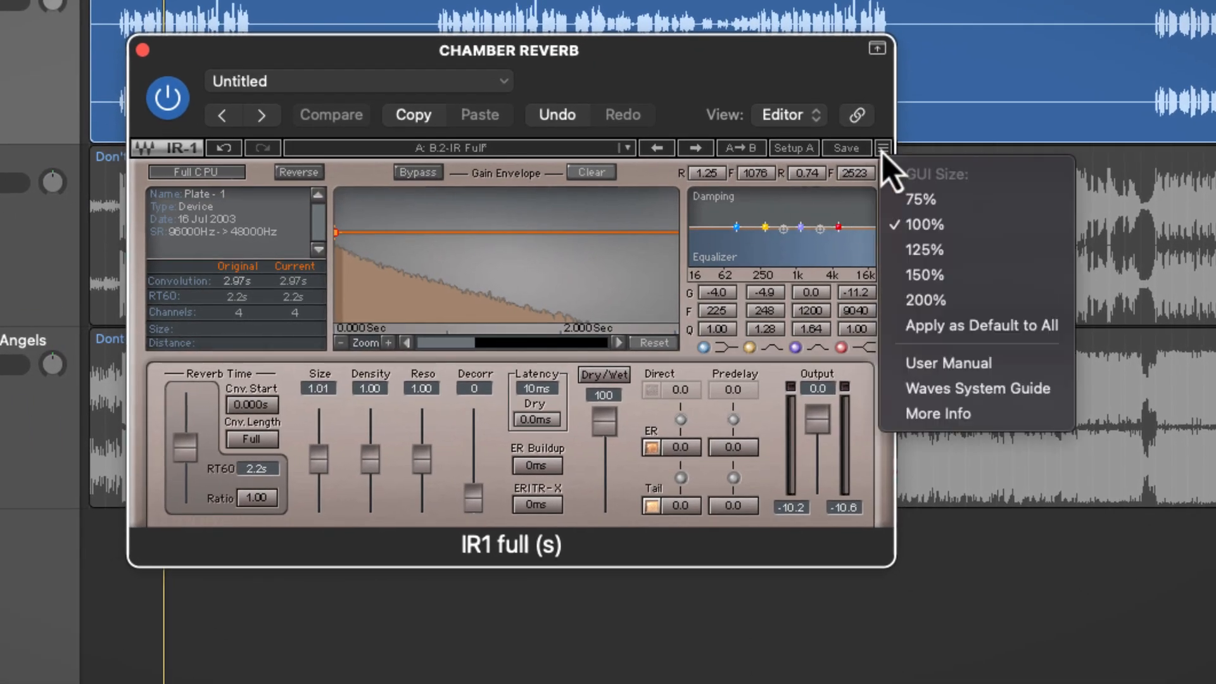
left_click(906, 250)
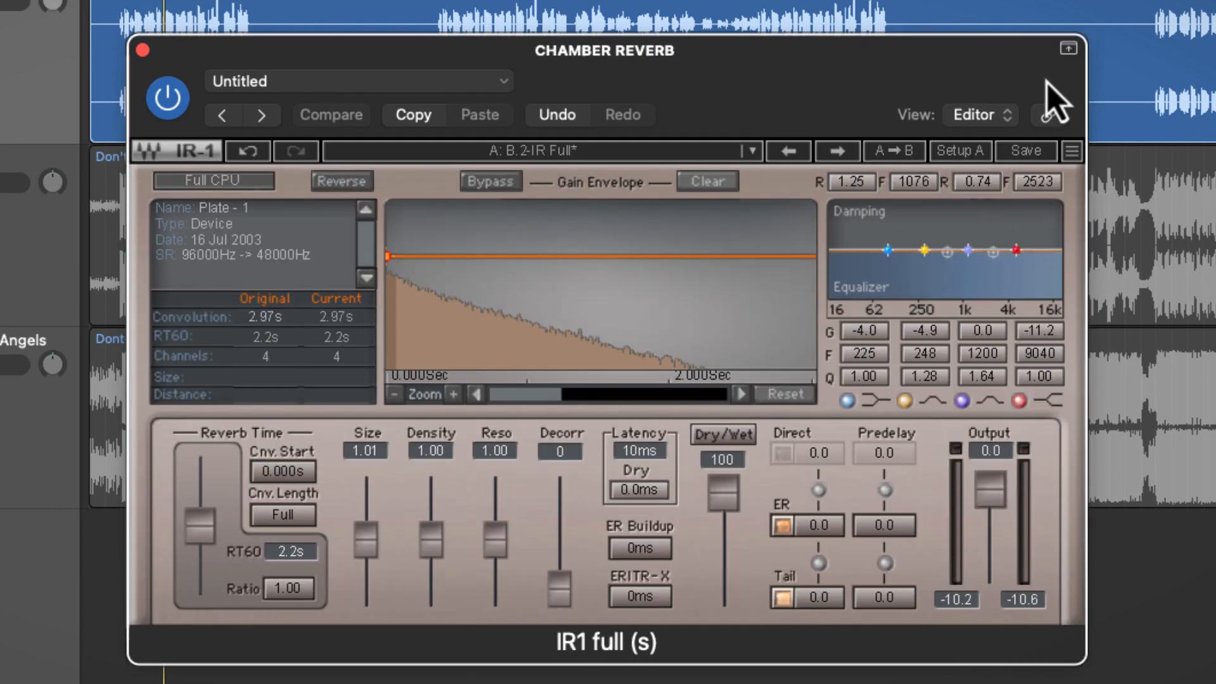
left_click_drag(772, 109, 703, 114)
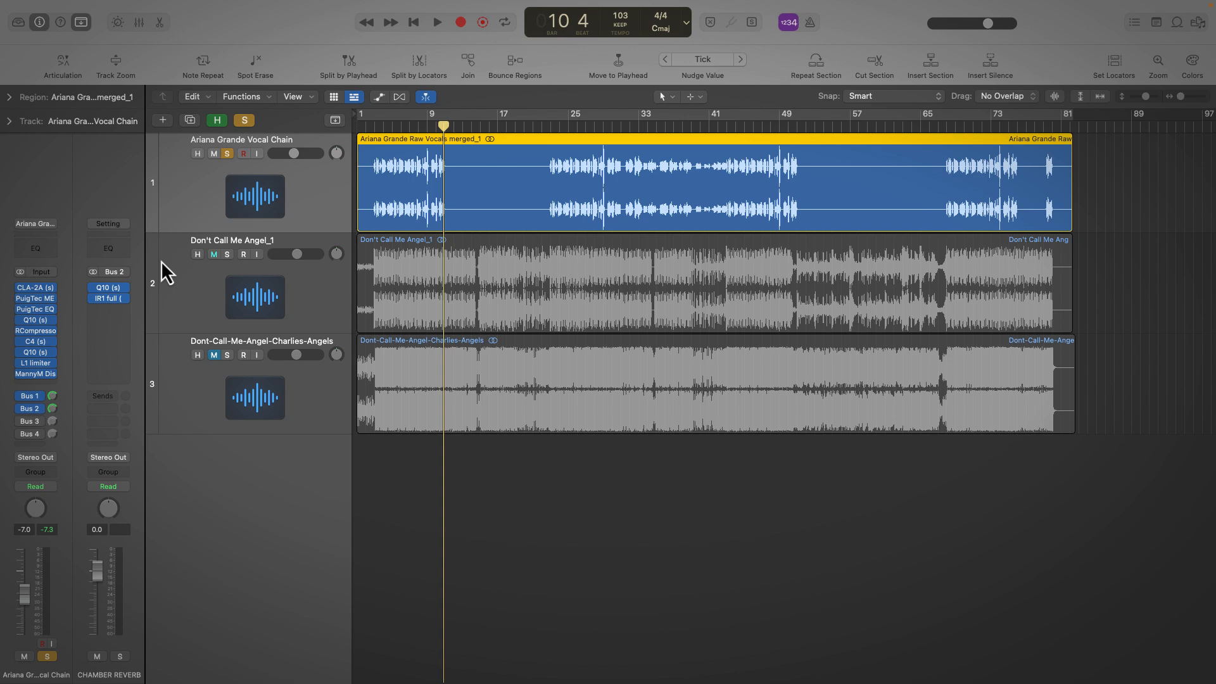
Open the Q10 on the Chamber Reverb bus, bypass the IR1 after it, and audition the EQ alone.
left_click(109, 289)
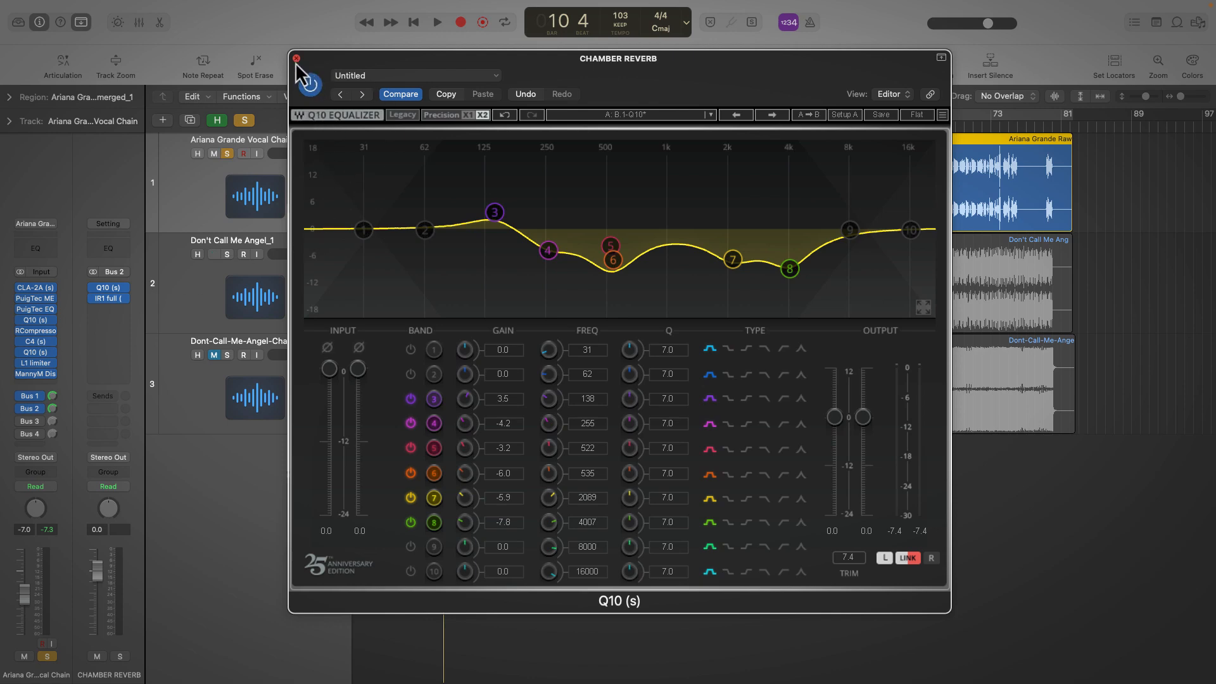
left_click(94, 301)
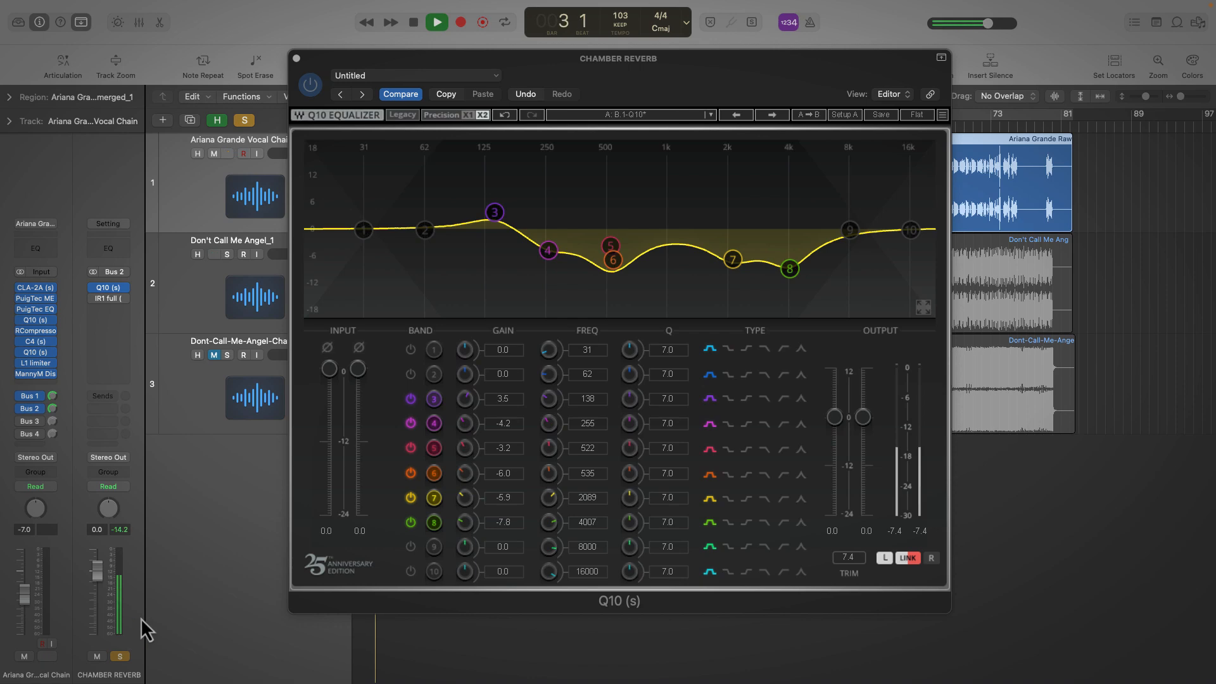
left_click(296, 59)
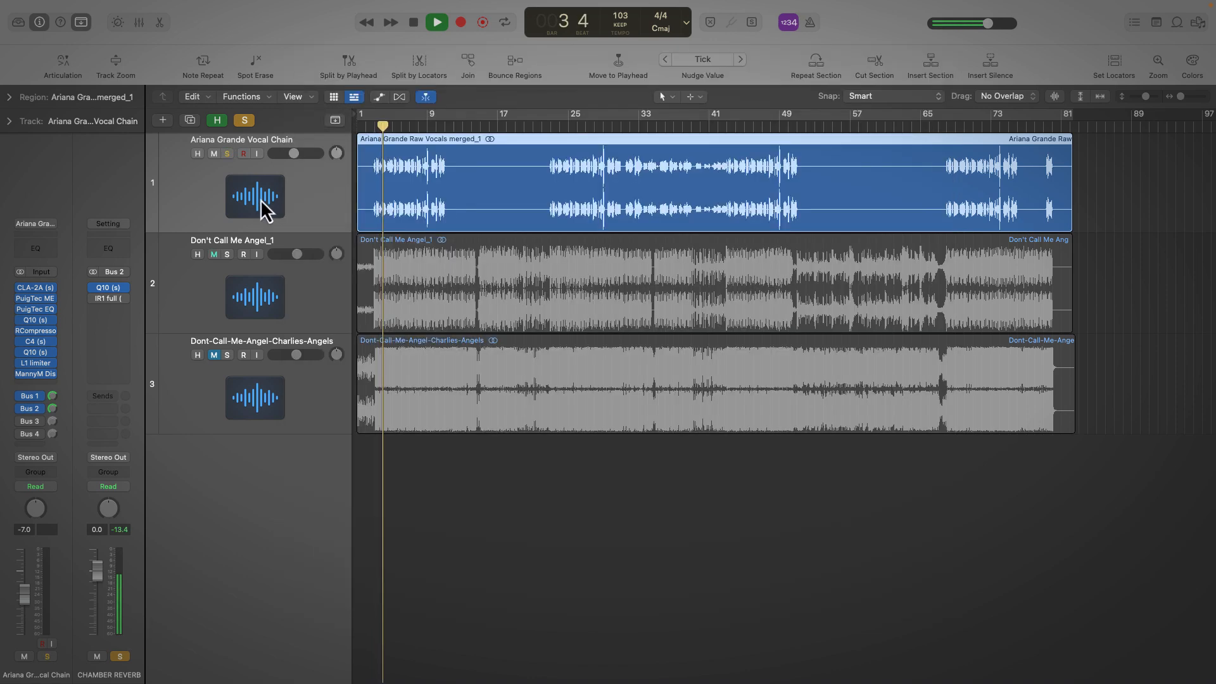
key("space")
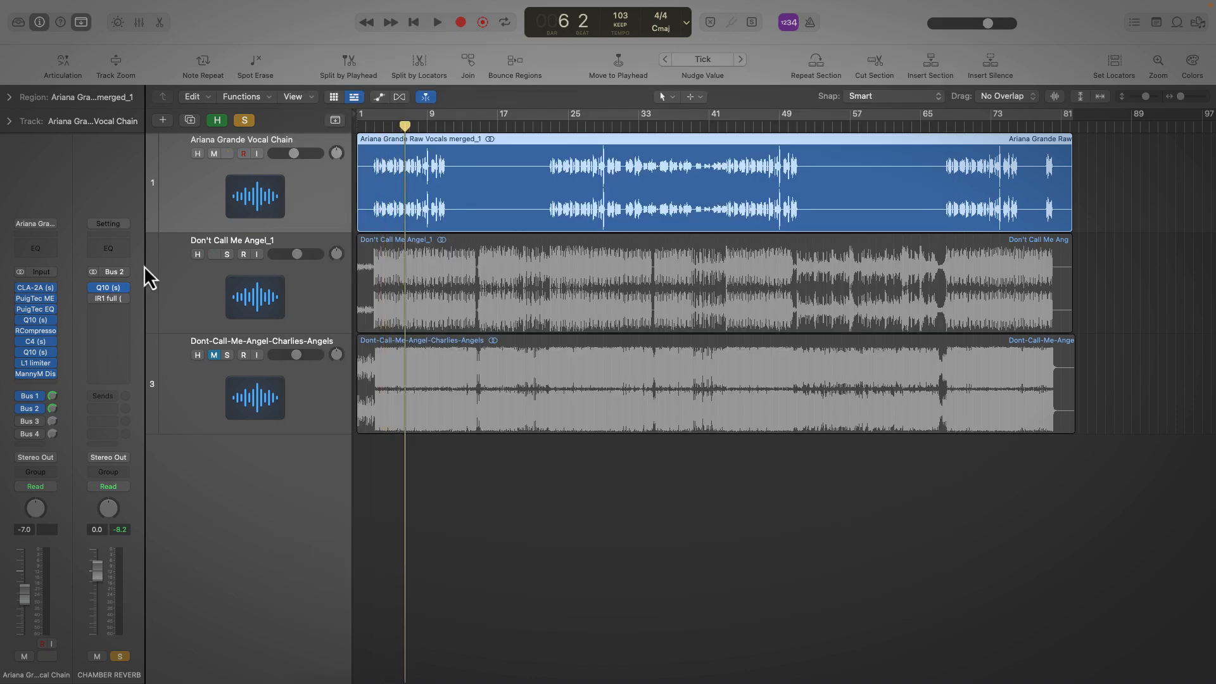
Re-enable the IR1 on the Chamber Reverb bus, play it together with the soloed vocal track, and lower the bus fader.
left_click(106, 301)
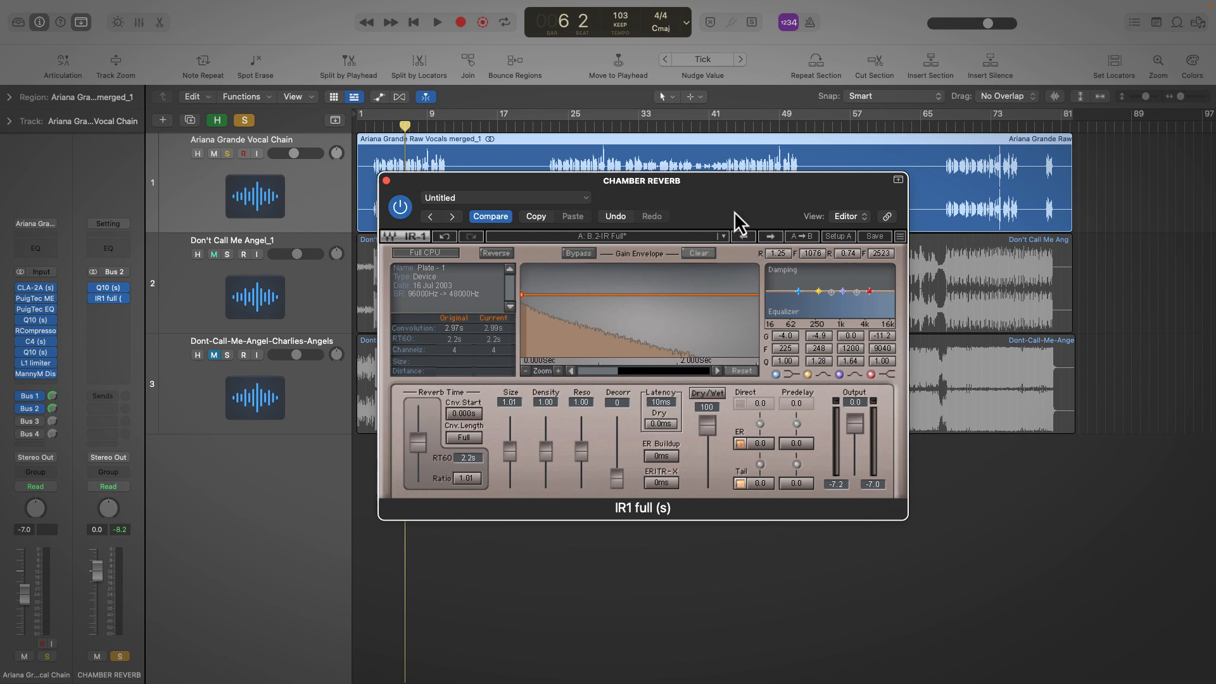
left_click(385, 180)
key("space")
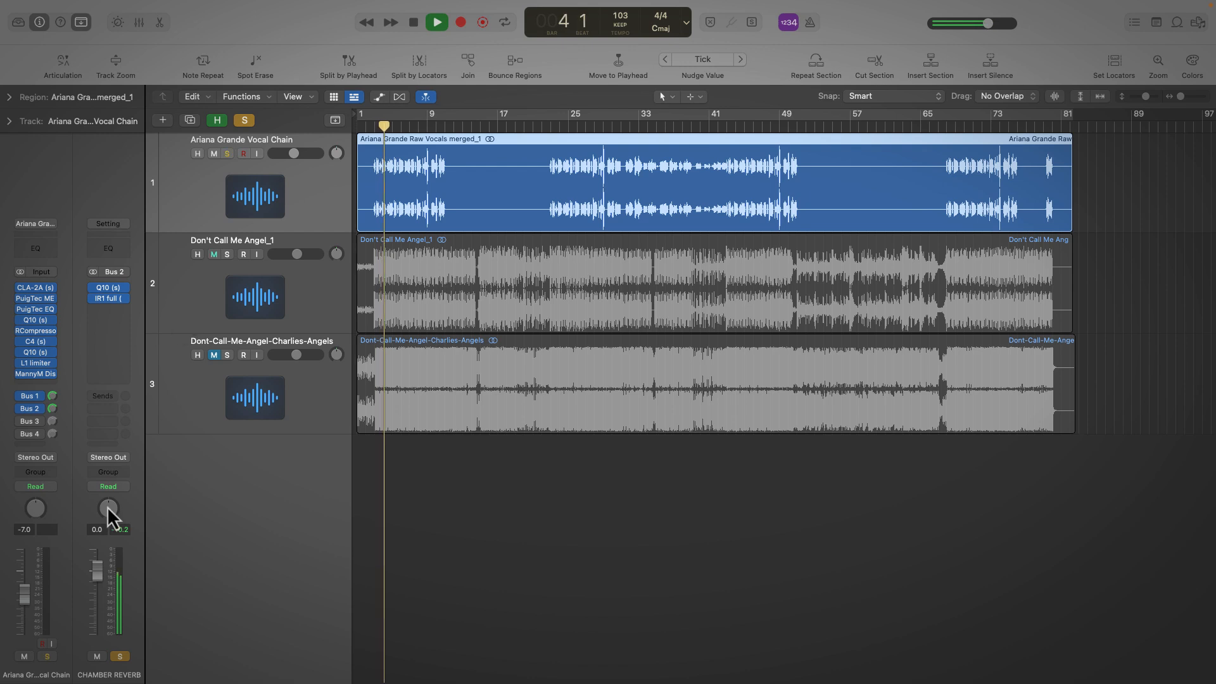
left_click(226, 154)
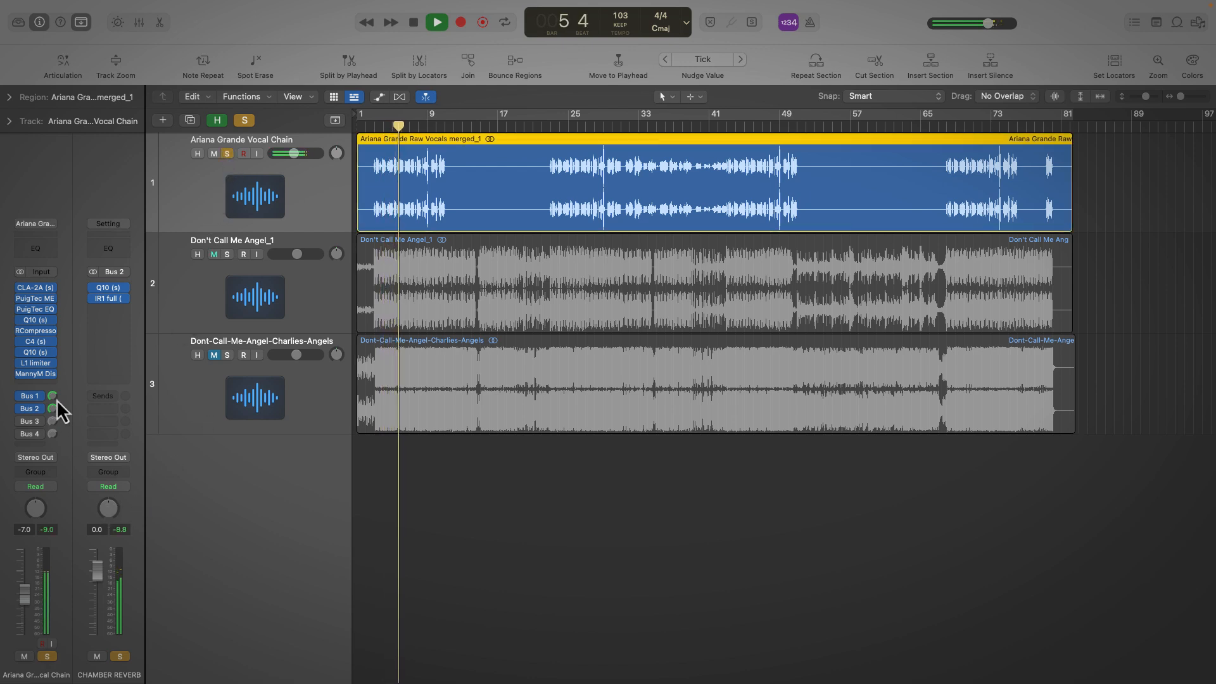
left_click_drag(97, 571, 97, 611)
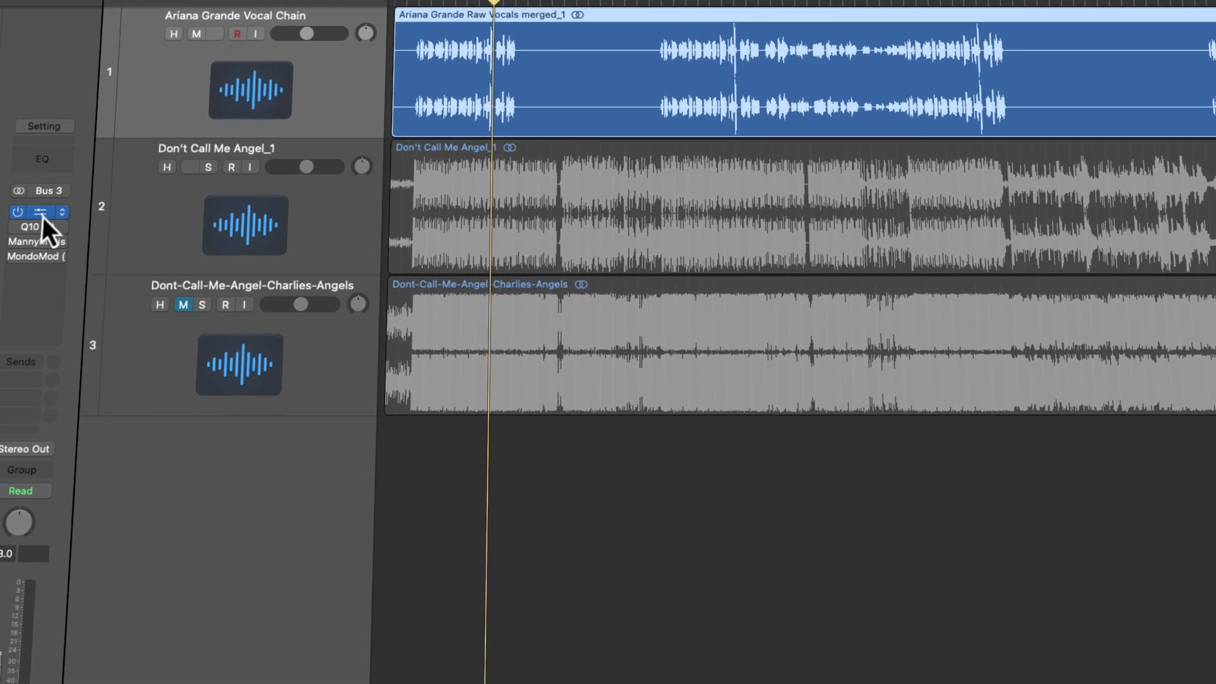
Open the CLA EchoSphere on the Space Looper bus, enlarge its display to 125%, and close it after reviewing the plate settings.
left_click(109, 287)
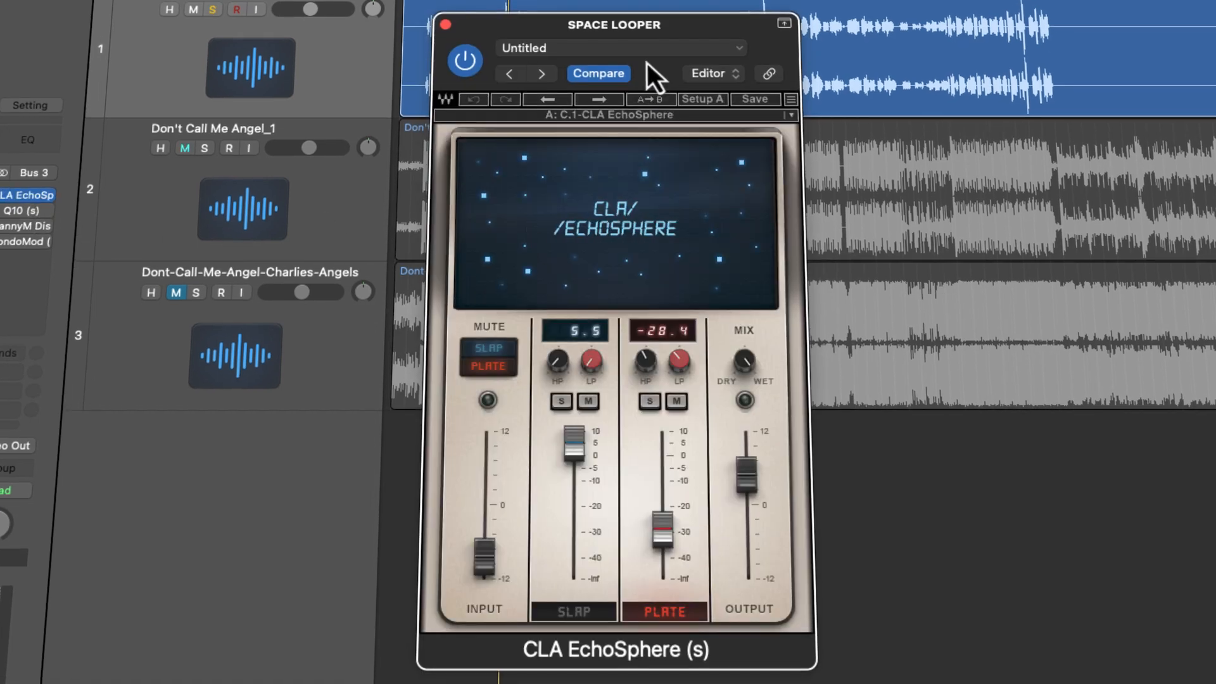
left_click(790, 100)
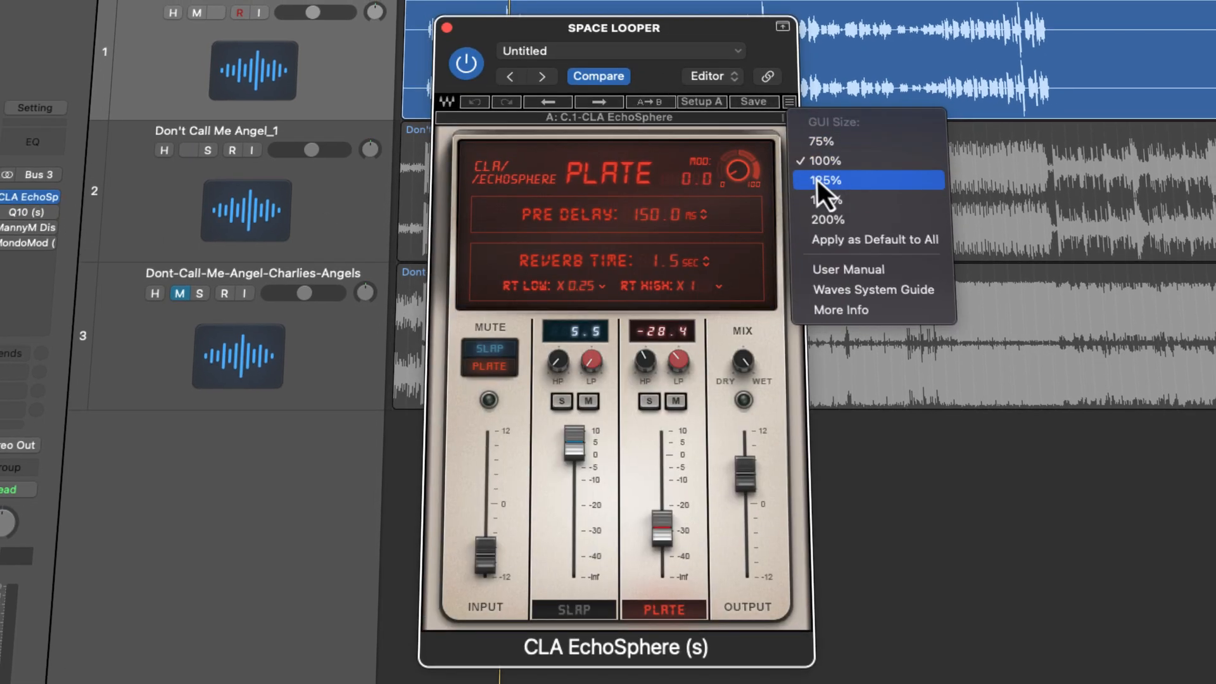
left_click(818, 180)
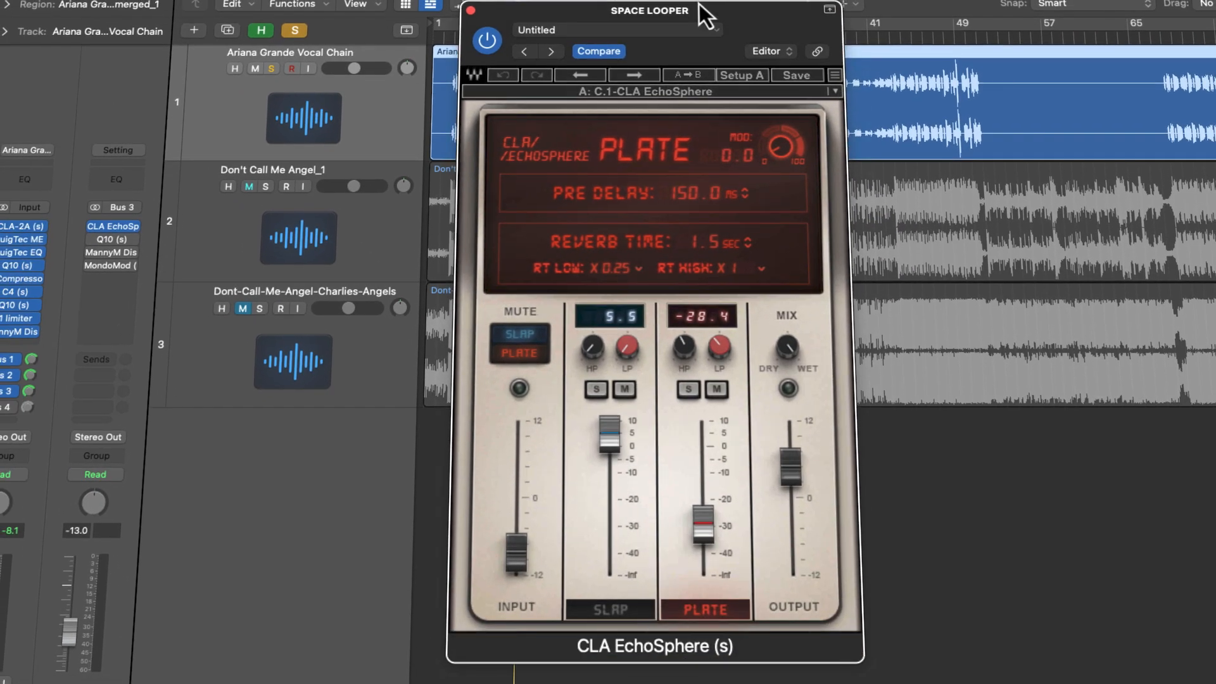
left_click_drag(699, 5, 707, 5)
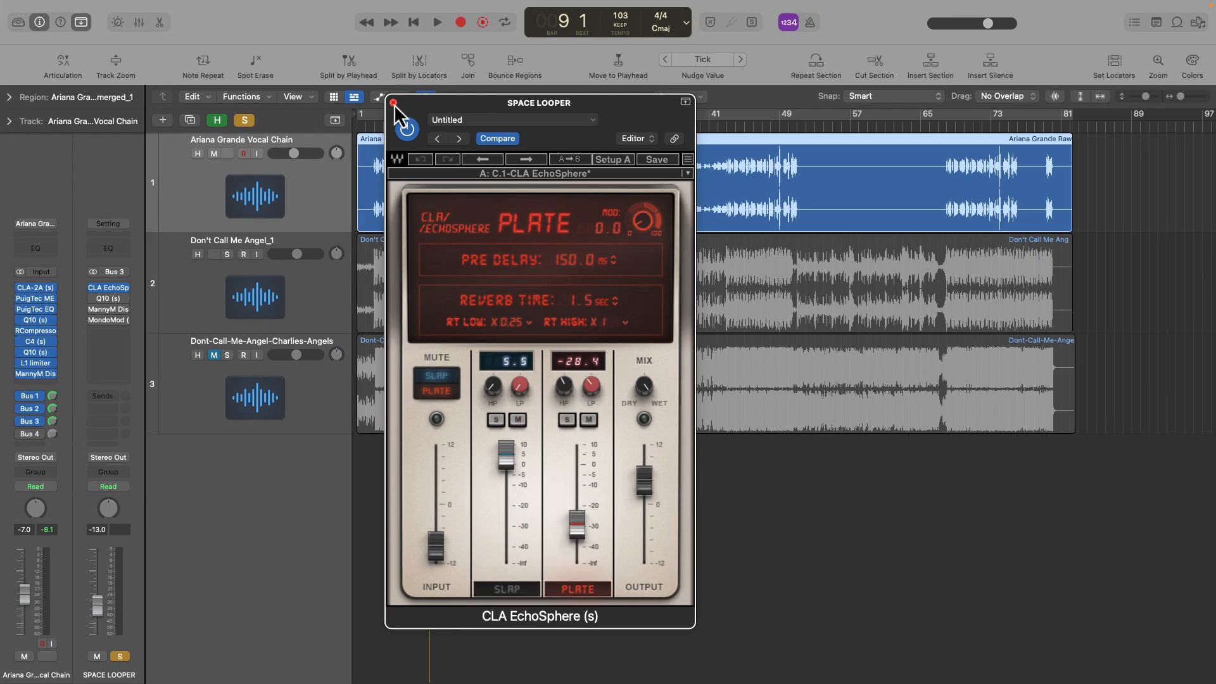
left_click(478, 11)
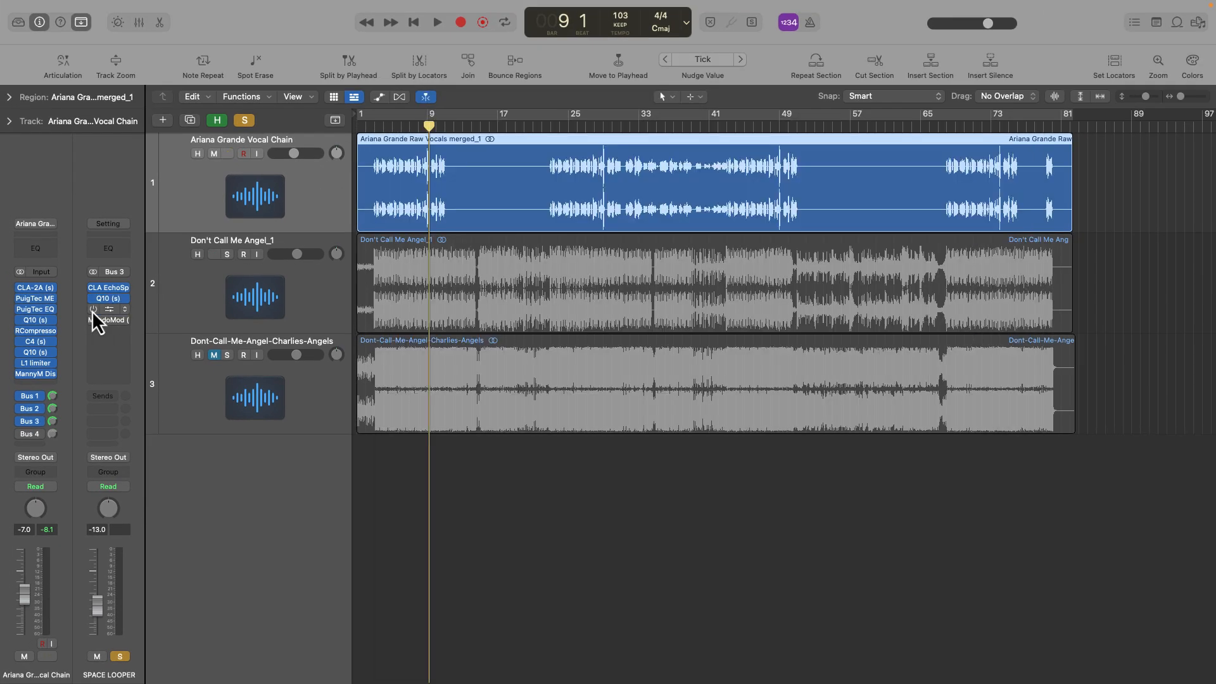
Enable the MannyM Distortion on the Space Looper bus and audition it together with the preceding Q10, closing both windows.
left_click(106, 311)
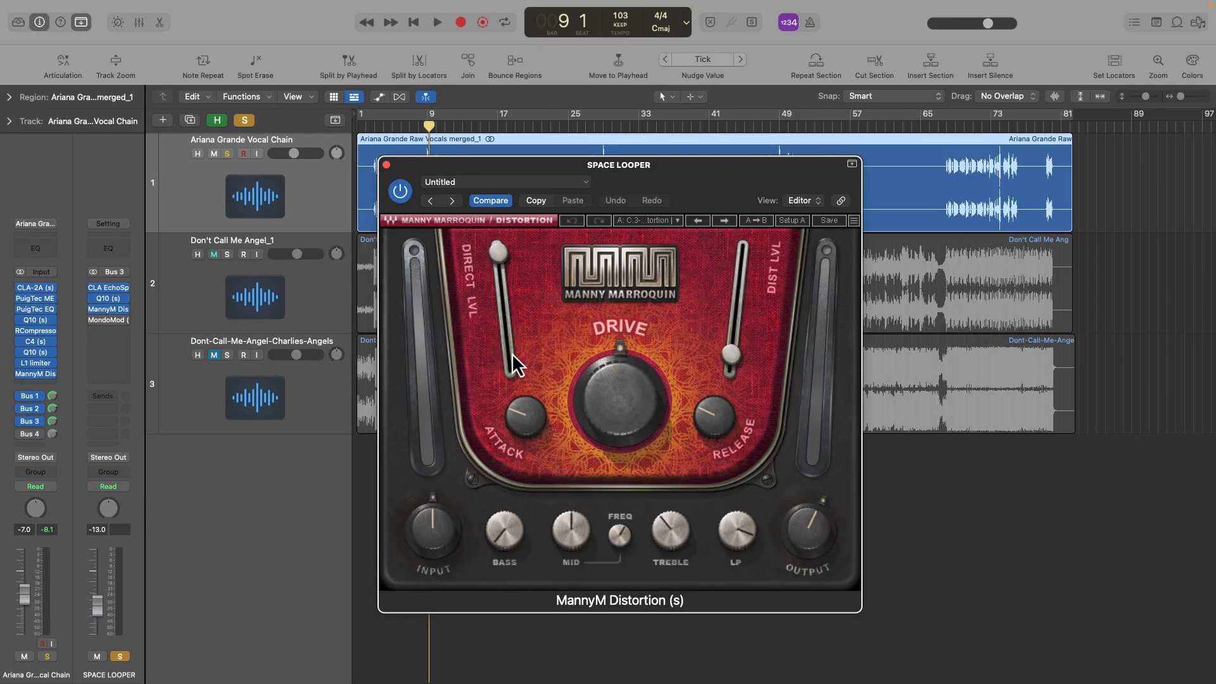
left_click(733, 360)
left_click(573, 520)
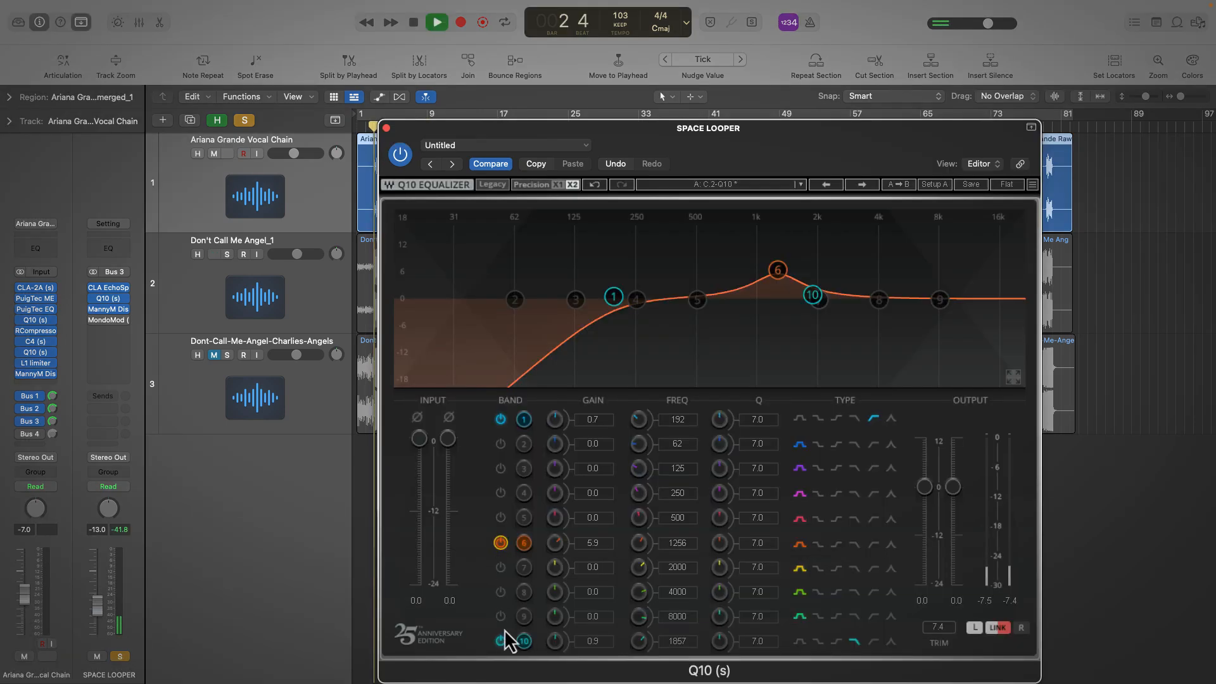
left_click(386, 128)
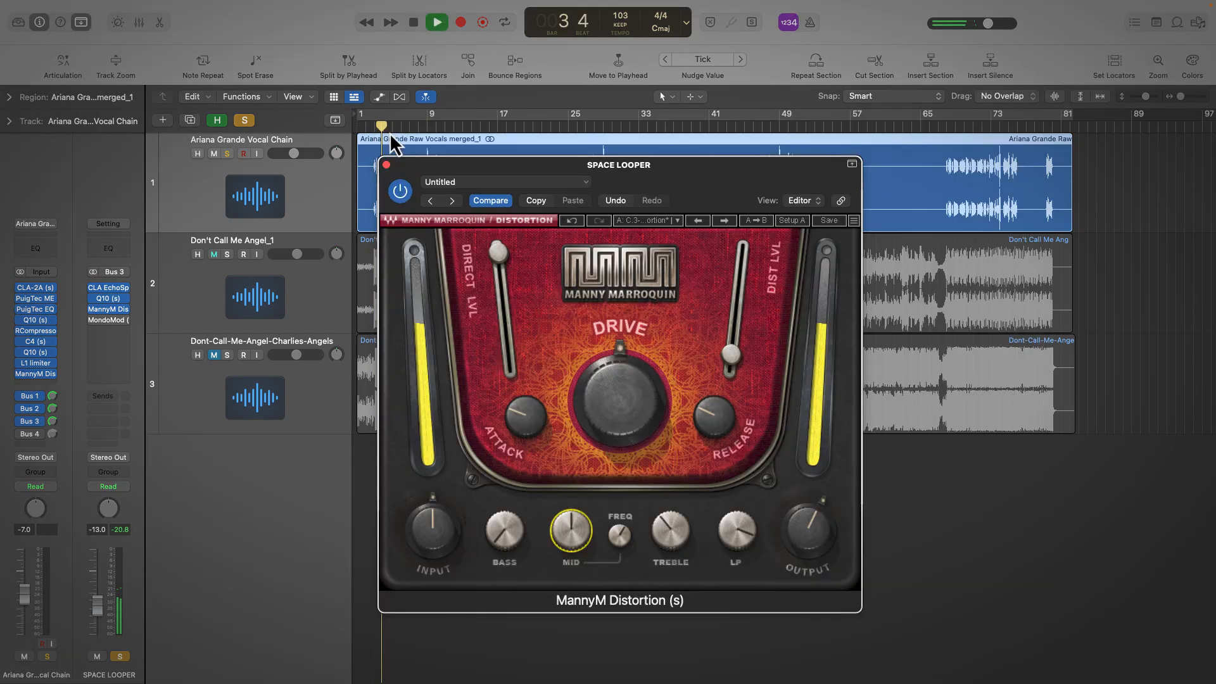
left_click(381, 149)
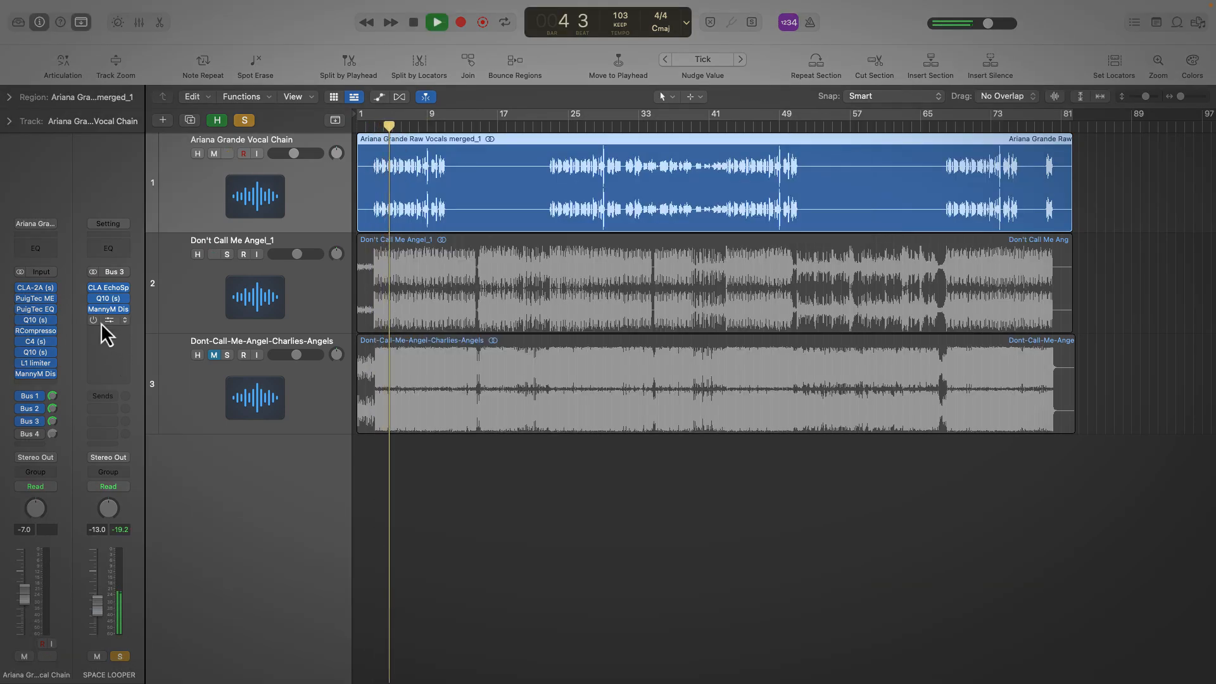
key("space")
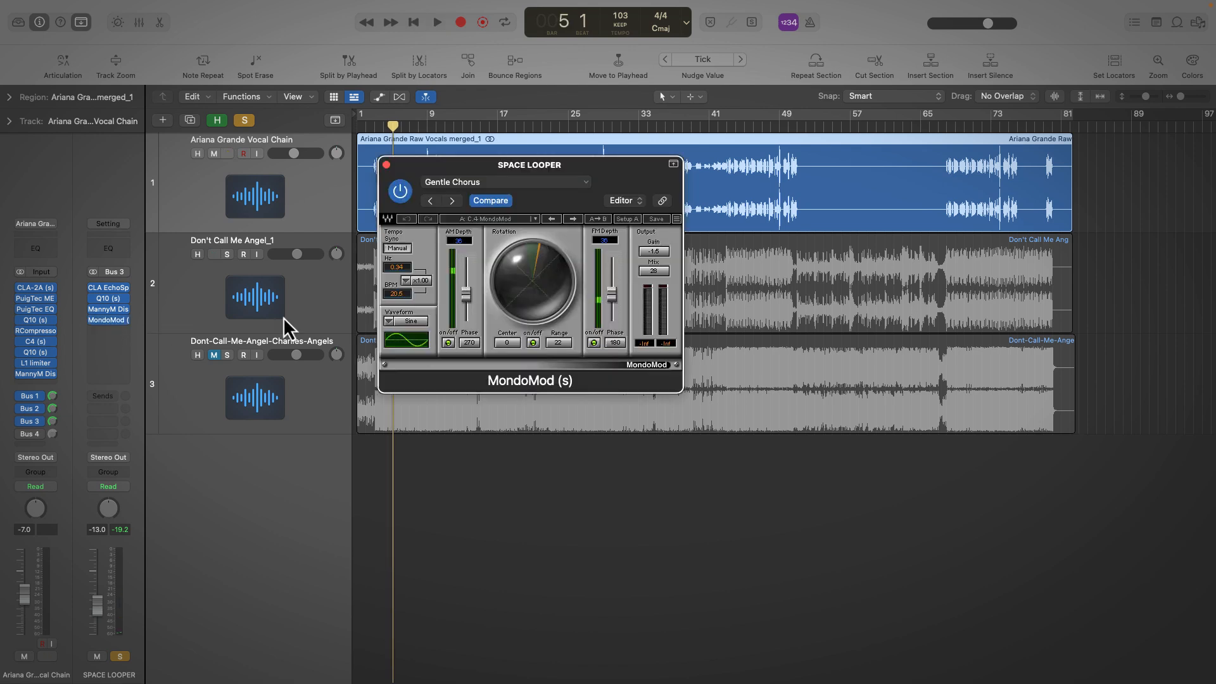
Enlarge the Space Looper bus's MondoMod display to 125% and play the vocal through its Gentle Chorus setting.
left_click(677, 219)
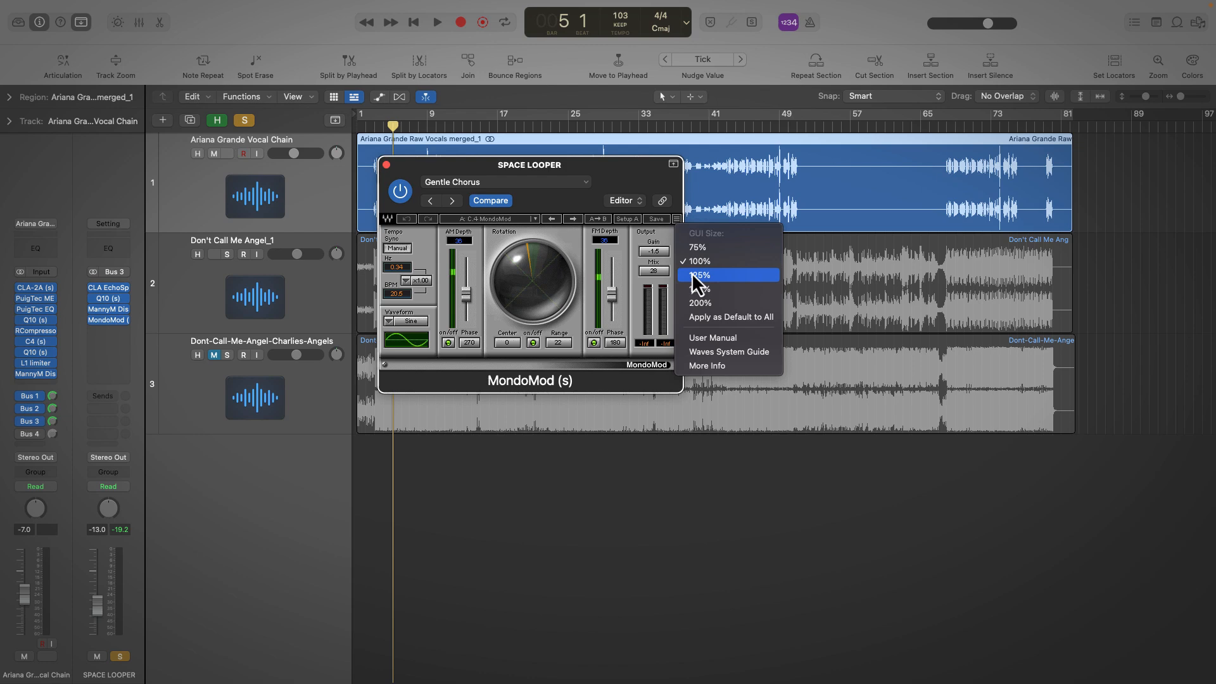
left_click(694, 275)
key("space")
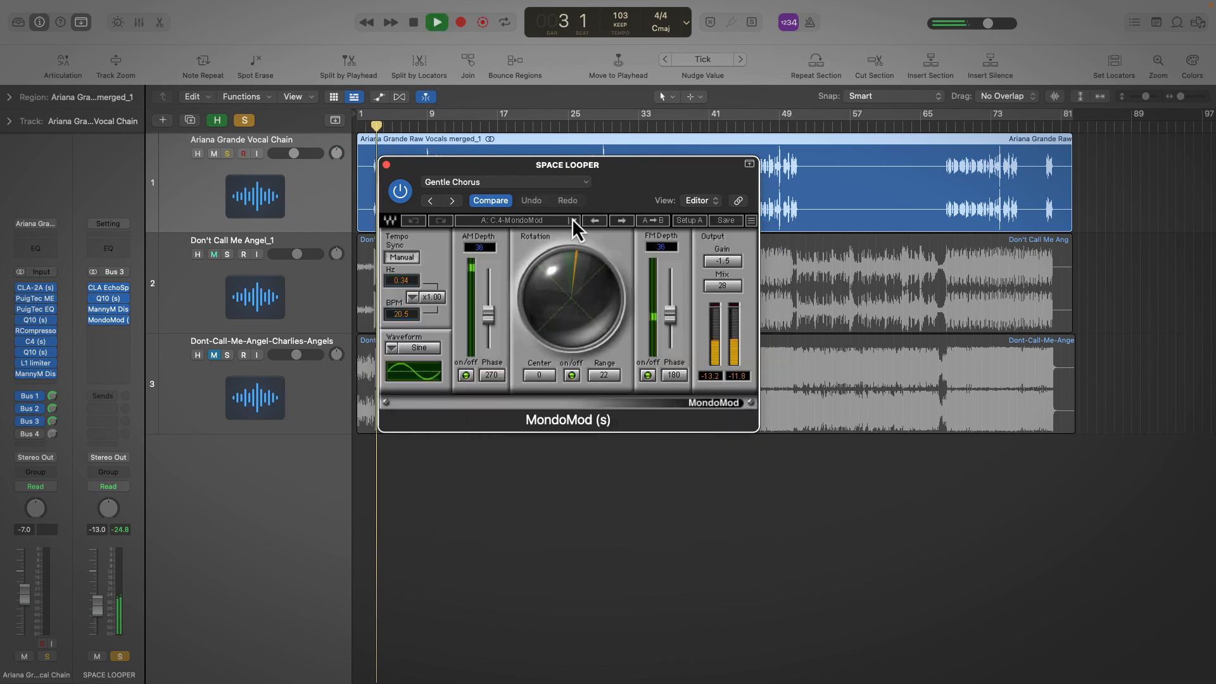
Raise the Space Looper bus fader to about -0.2 to hear the effect, and pull it back down.
left_click_drag(97, 606, 95, 569)
left_click_drag(108, 527, 108, 525)
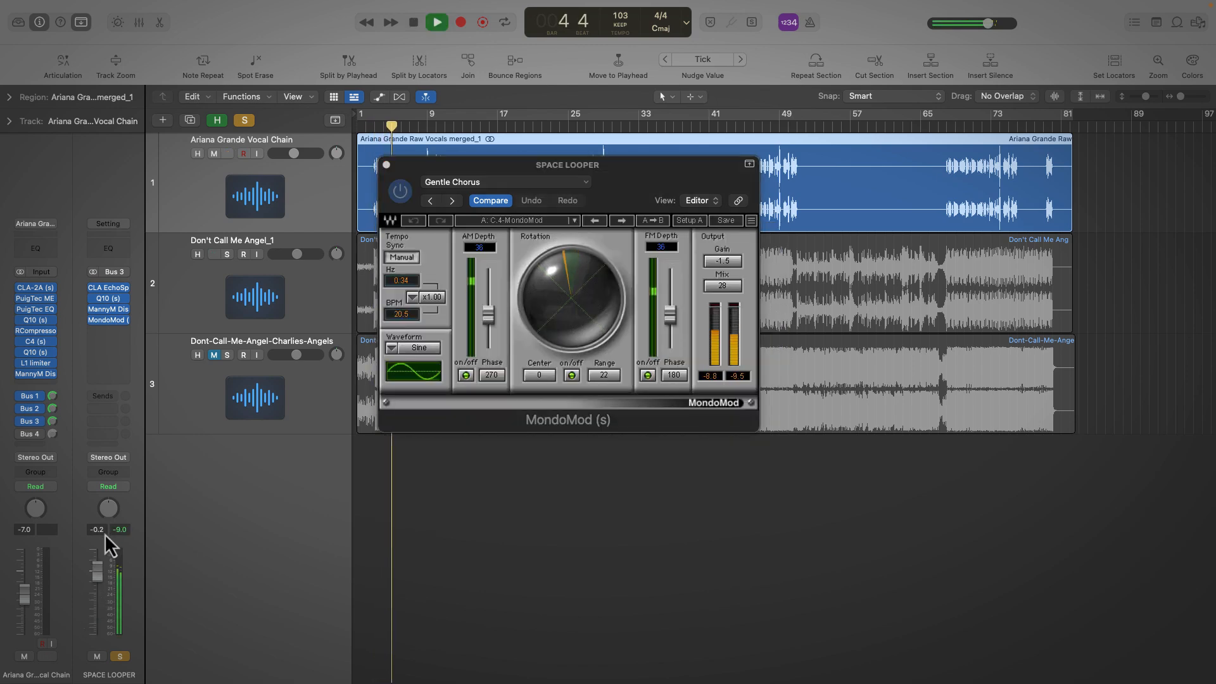
left_click_drag(98, 571, 98, 607)
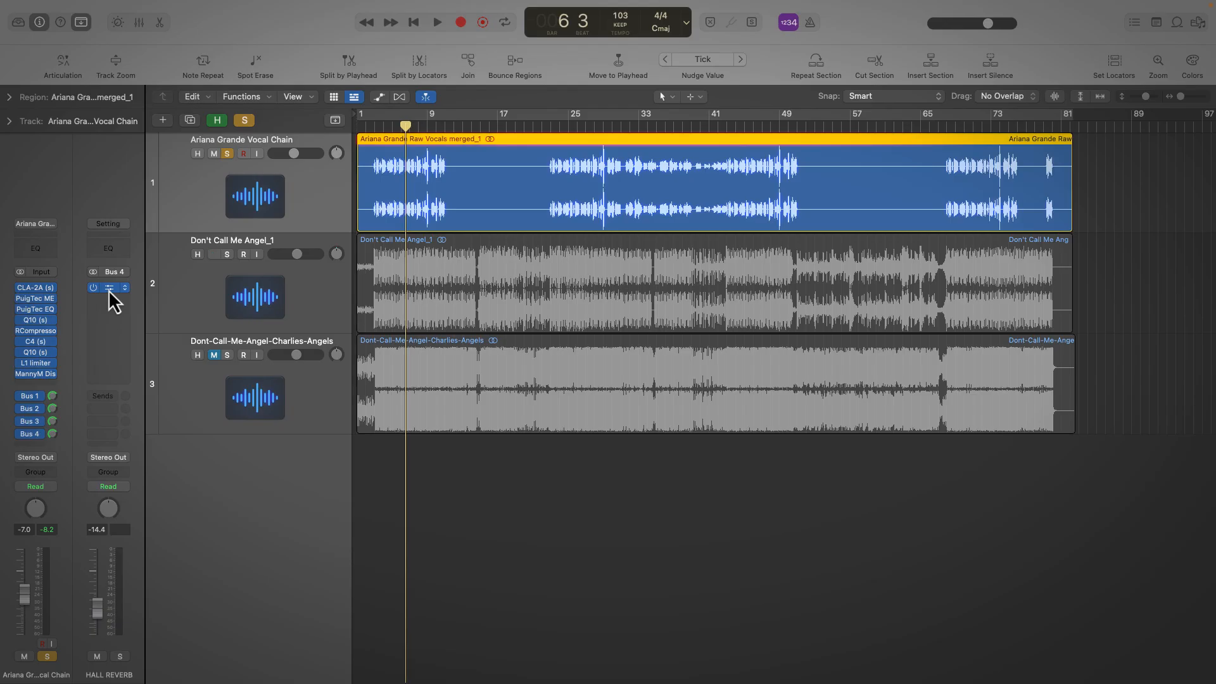
Open the Silencer on the Hall Reverb bus, set the ValhallaVintageVerb decay to 4.05 s, and close it.
left_click(108, 289)
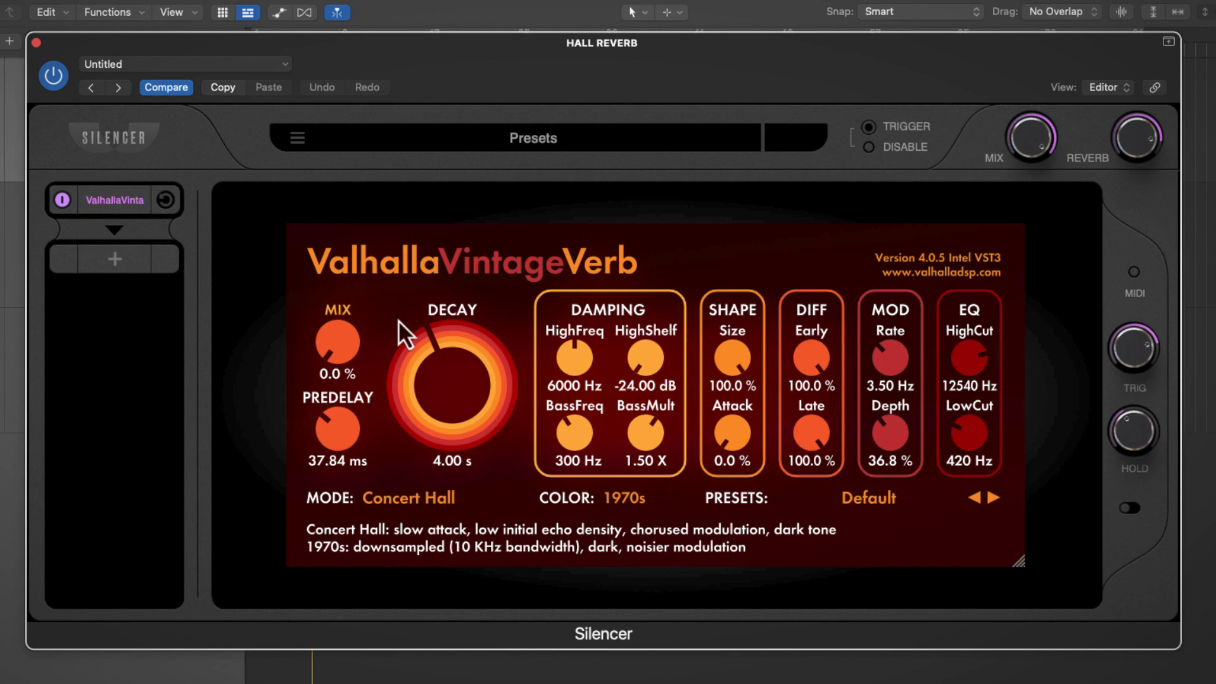
left_click_drag(409, 361, 409, 366)
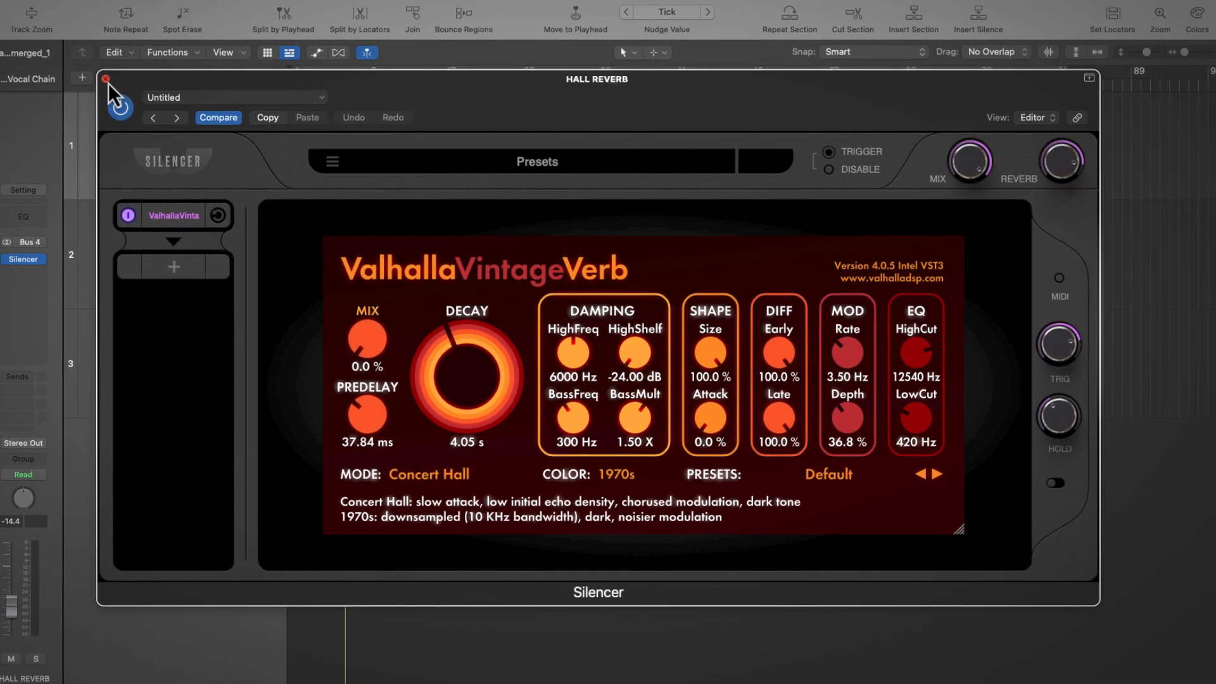
left_click(106, 80)
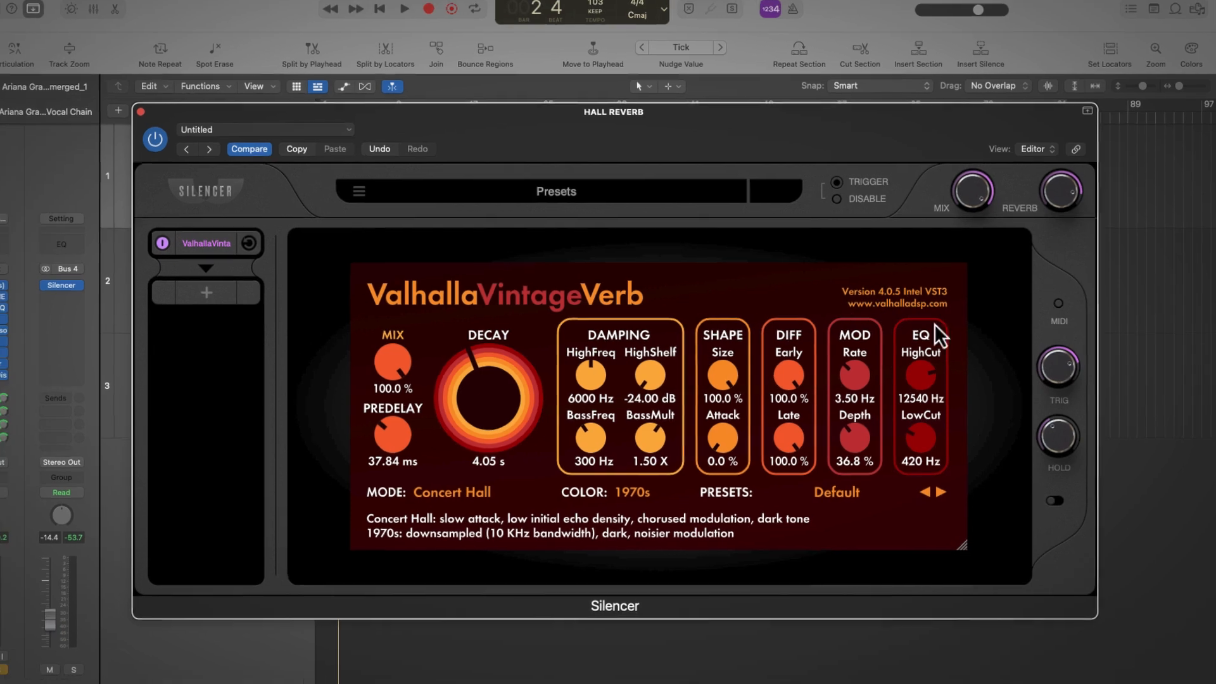
Play the vocal through the Hall Reverb bus with the Silencer's reverb mix at 100%, stop playback and close the plug-in.
key("space")
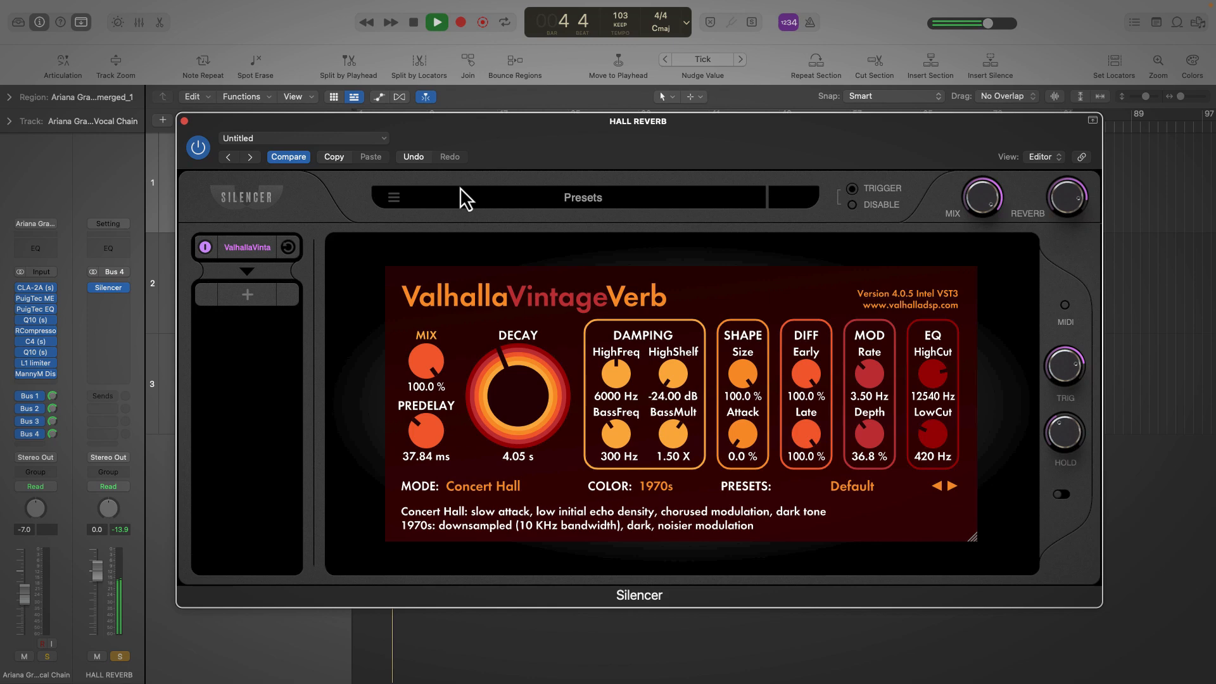
key("space")
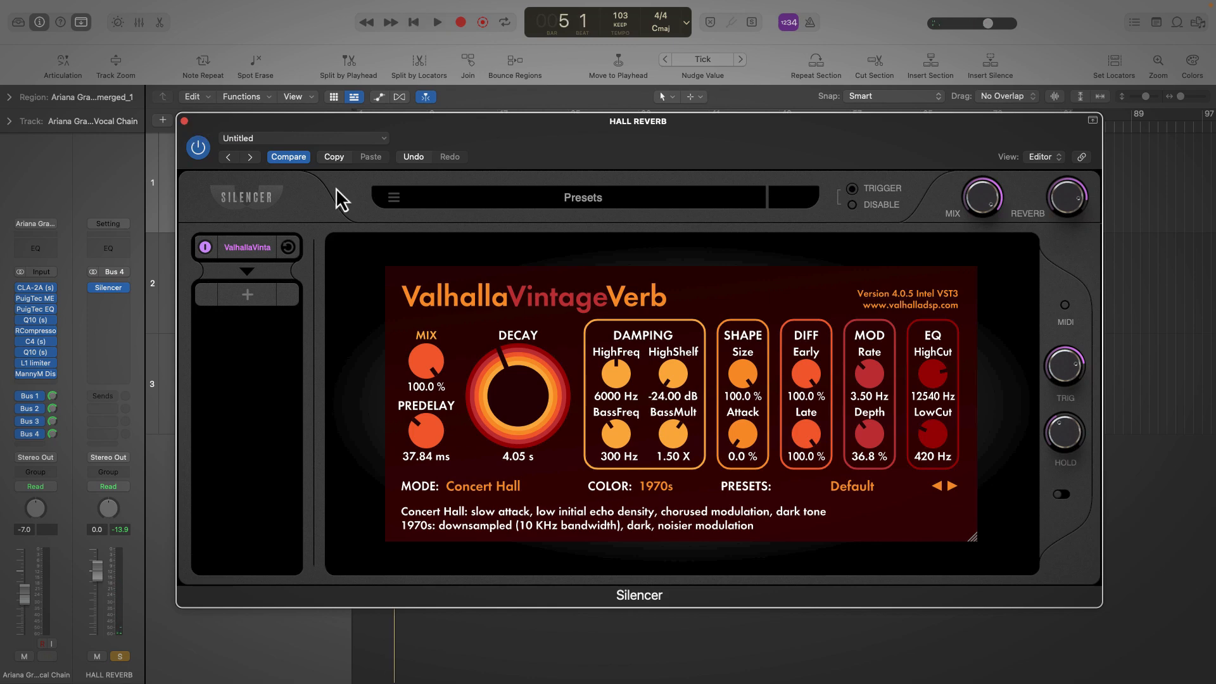
left_click(185, 121)
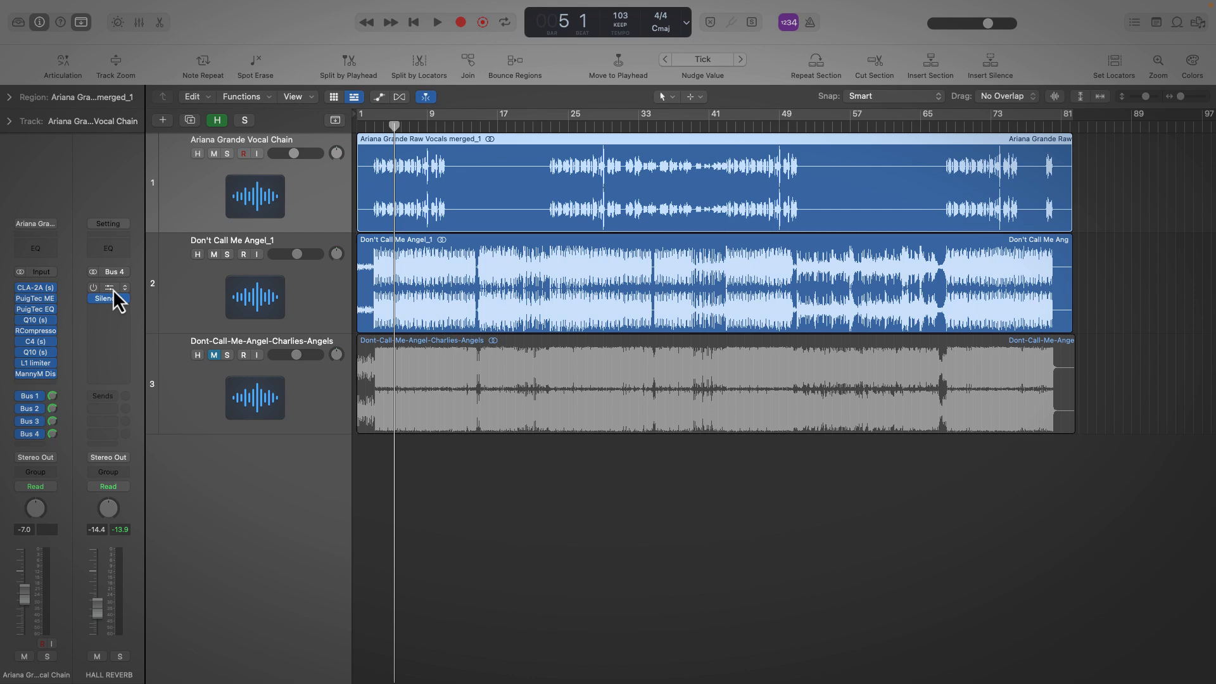
View the settings of the bypassed MannyM Reverb on the Hall Reverb bus and close it.
left_click(112, 290)
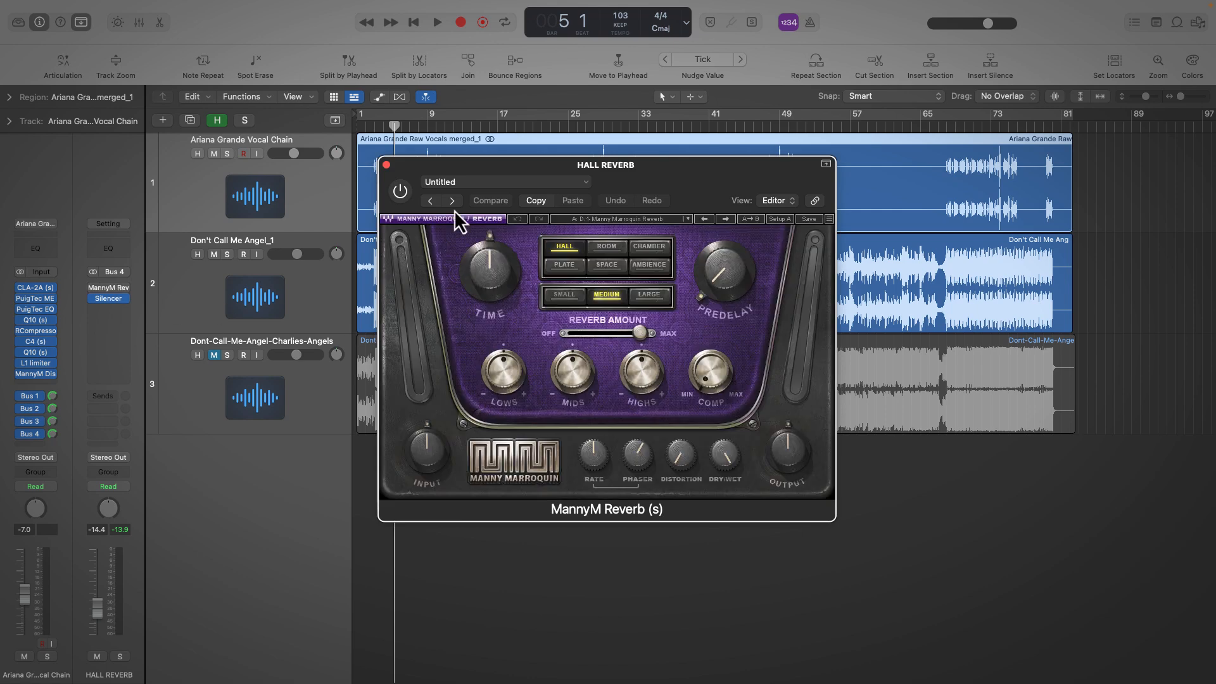
left_click(386, 164)
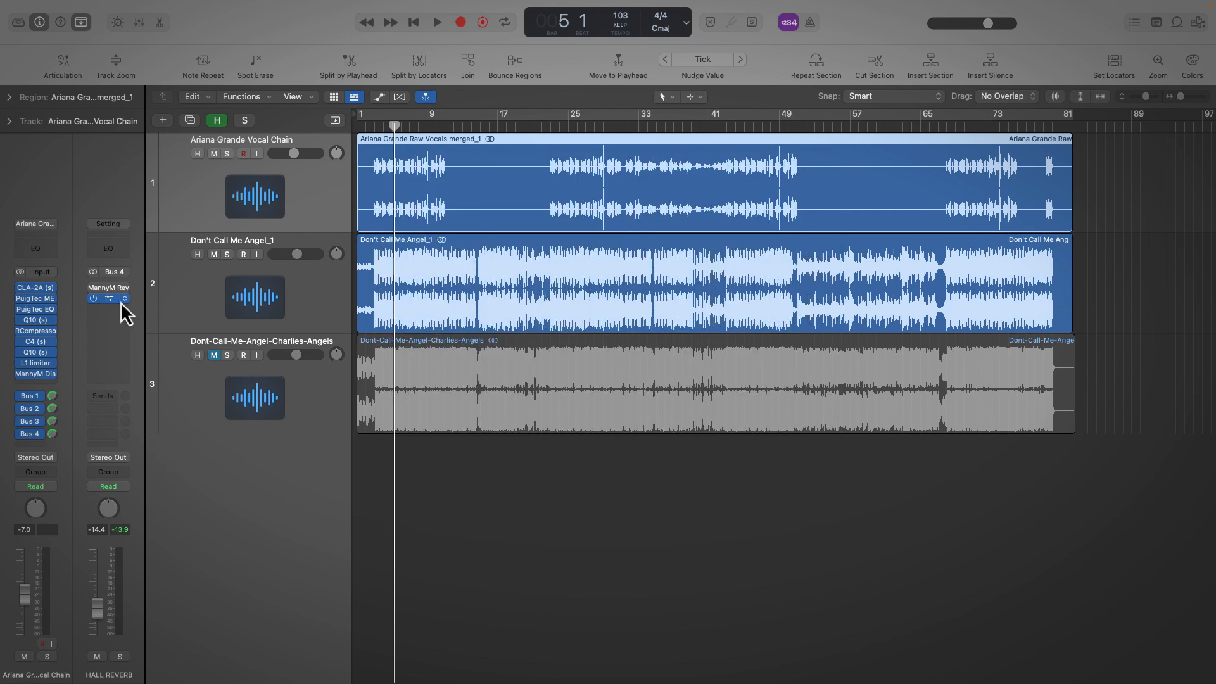